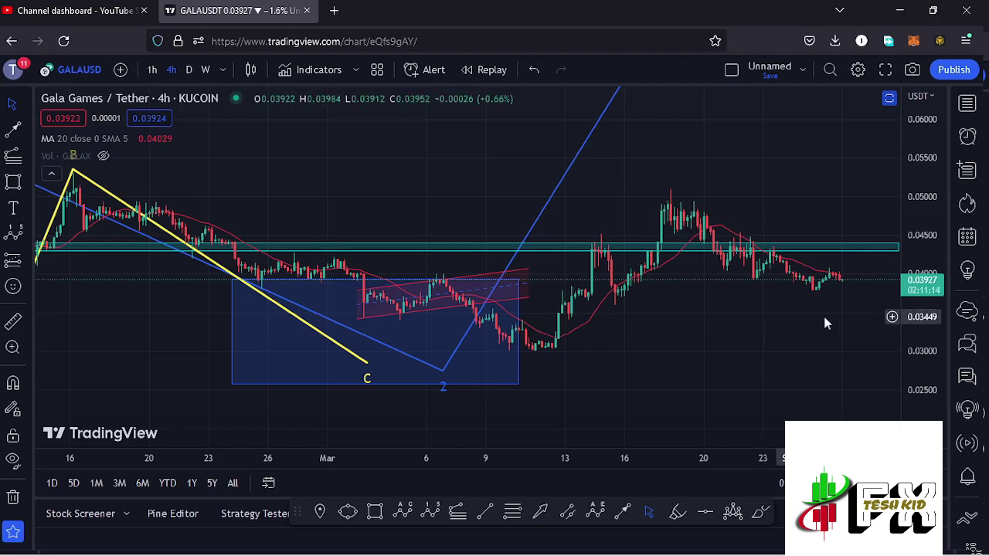
- Zoom out and compress the price scale until projected waves 3 and 4 come into view
{"action": "left_click_drag", "start_coordinate": [826, 323], "coordinate": [776, 321]}
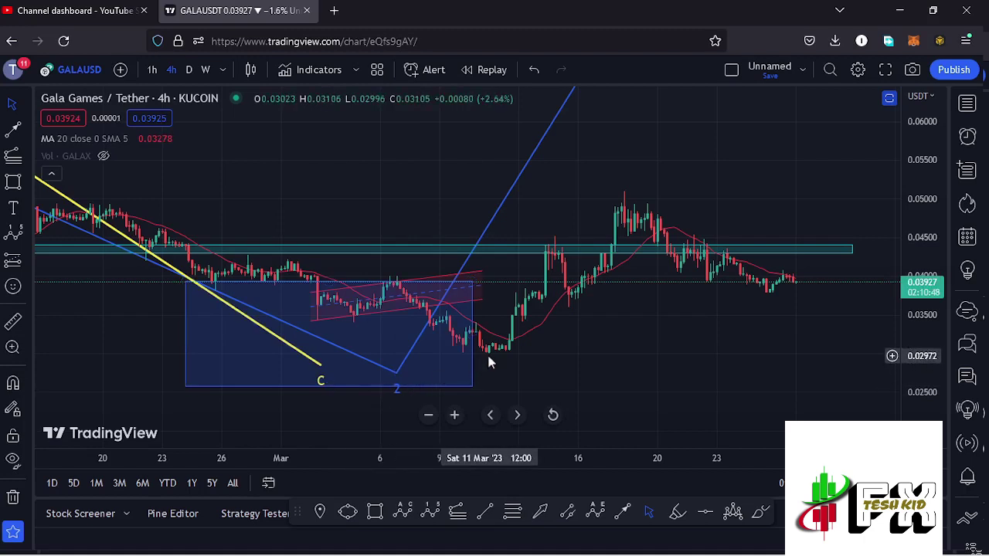
{"action": "scroll", "coordinate": [486, 352], "scroll_direction": "down", "scroll_amount": 5}
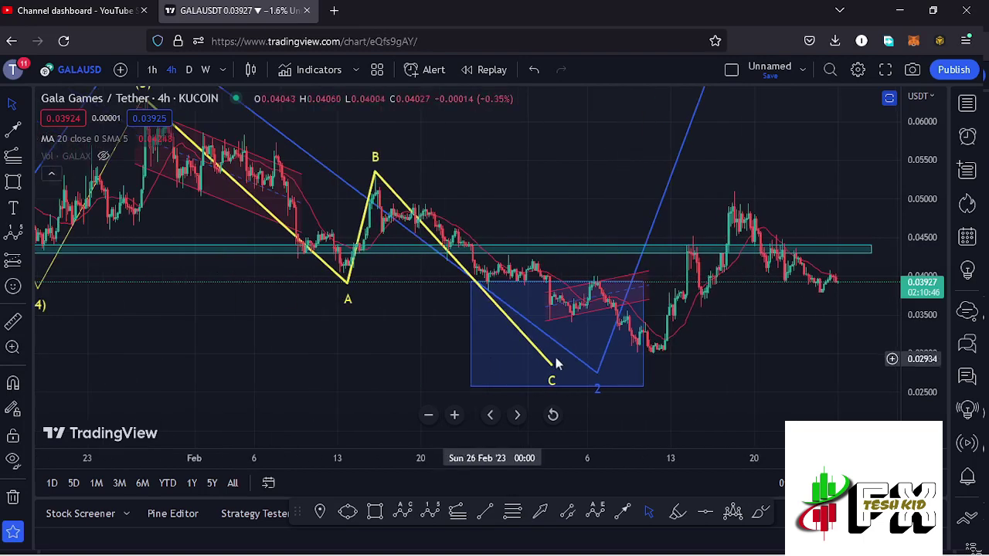
{"action": "left_click_drag", "start_coordinate": [924, 186], "coordinate": [925, 207]}
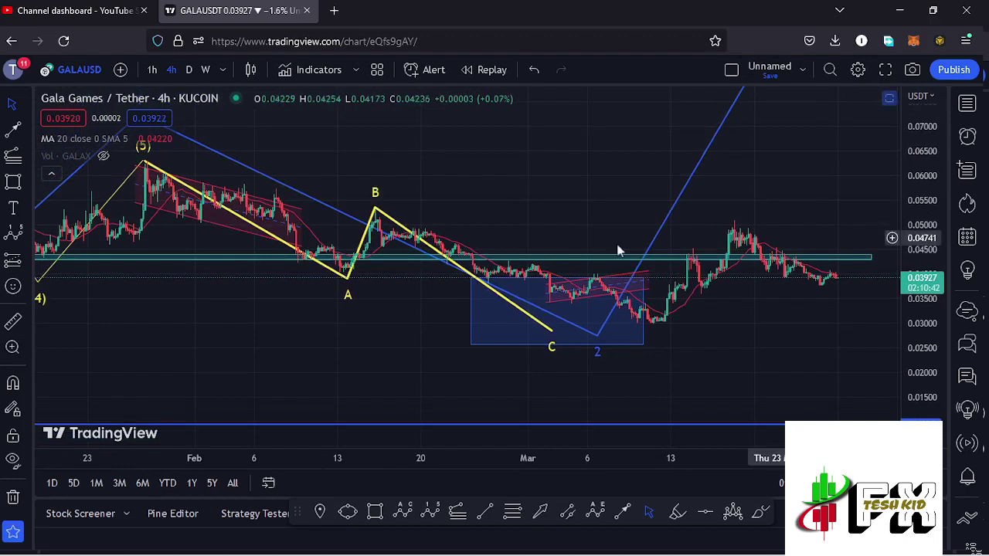
{"action": "scroll", "coordinate": [595, 232], "scroll_direction": "down", "scroll_amount": 3}
{"action": "scroll", "coordinate": [603, 232], "scroll_direction": "up", "scroll_amount": 1}
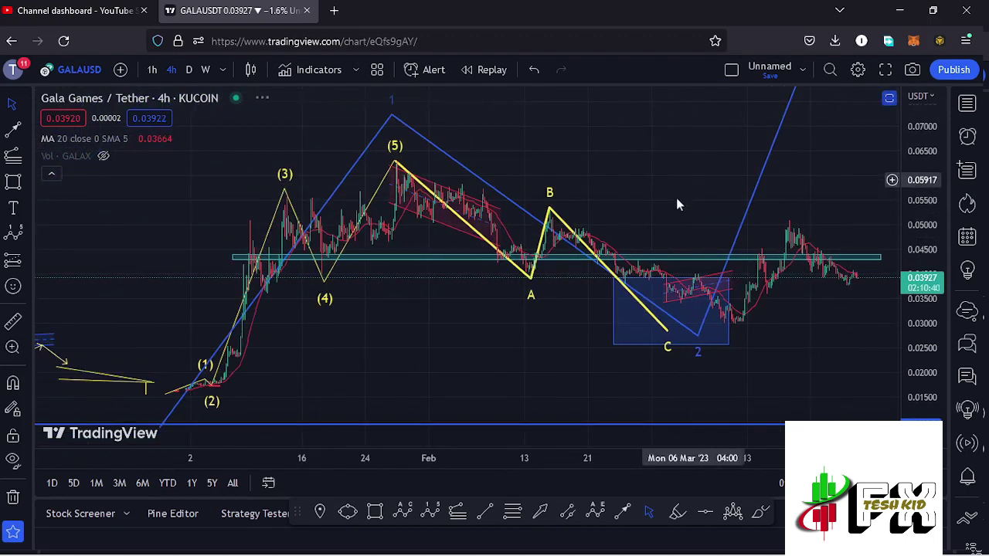
{"action": "left_click_drag", "start_coordinate": [605, 231], "coordinate": [548, 243]}
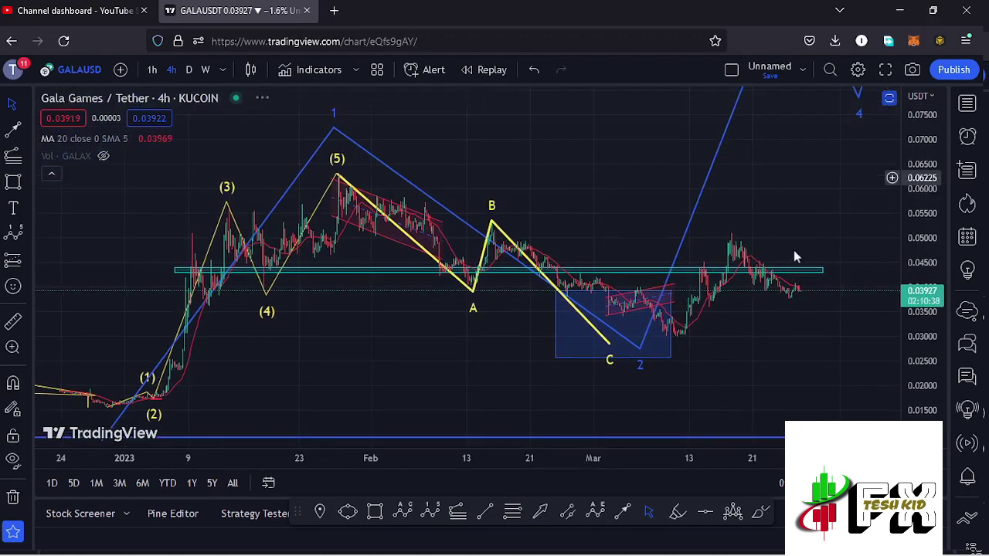
{"action": "left_click_drag", "start_coordinate": [793, 250], "coordinate": [761, 287]}
{"action": "left_click_drag", "start_coordinate": [930, 164], "coordinate": [924, 170]}
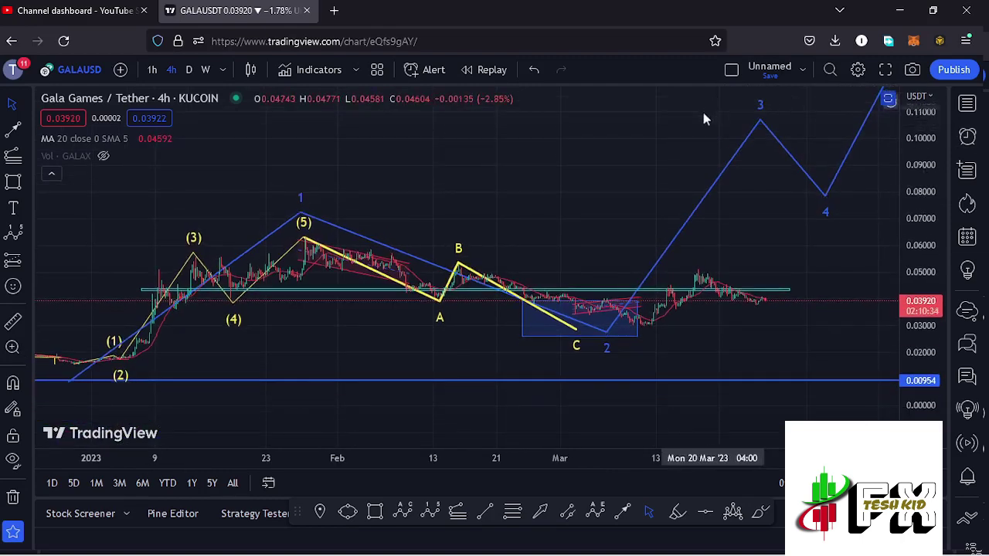
- Pan over the earlier history and recenter on the yellow (1)–(5) and A-B-C count
{"action": "scroll", "coordinate": [534, 215], "scroll_direction": "down", "scroll_amount": 2}
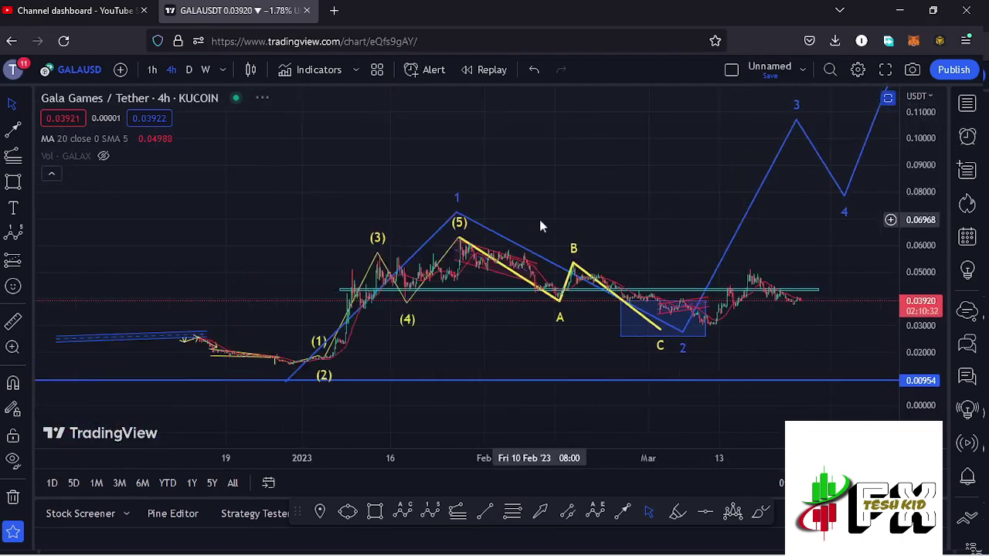
{"action": "left_click_drag", "start_coordinate": [589, 315], "coordinate": [730, 290]}
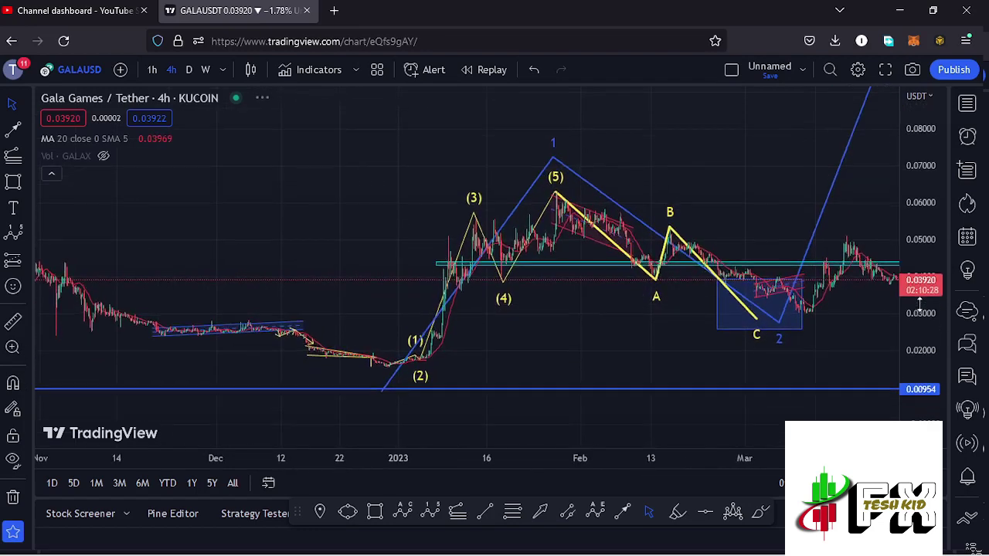
{"action": "scroll", "coordinate": [572, 347], "scroll_direction": "up", "scroll_amount": 3}
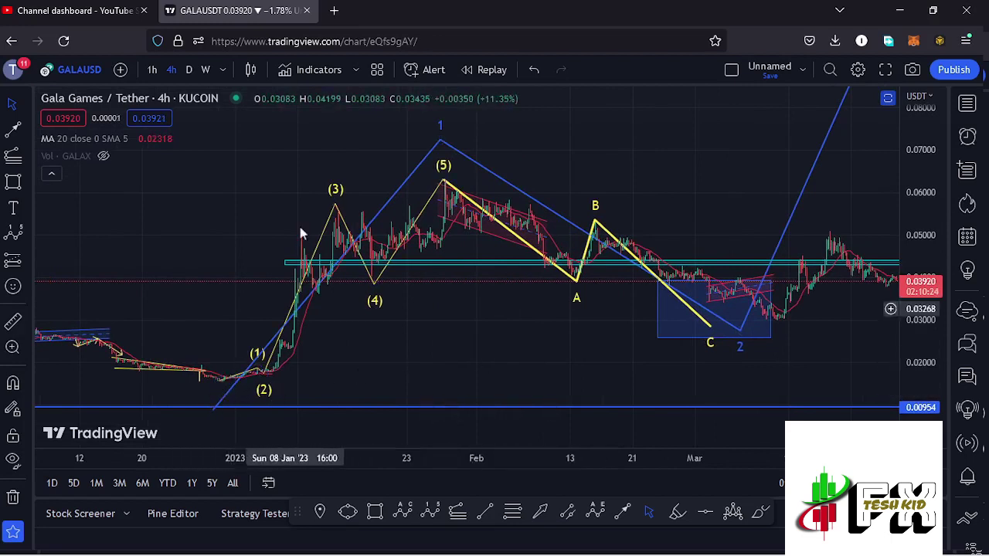
{"action": "left_click", "coordinate": [373, 279]}
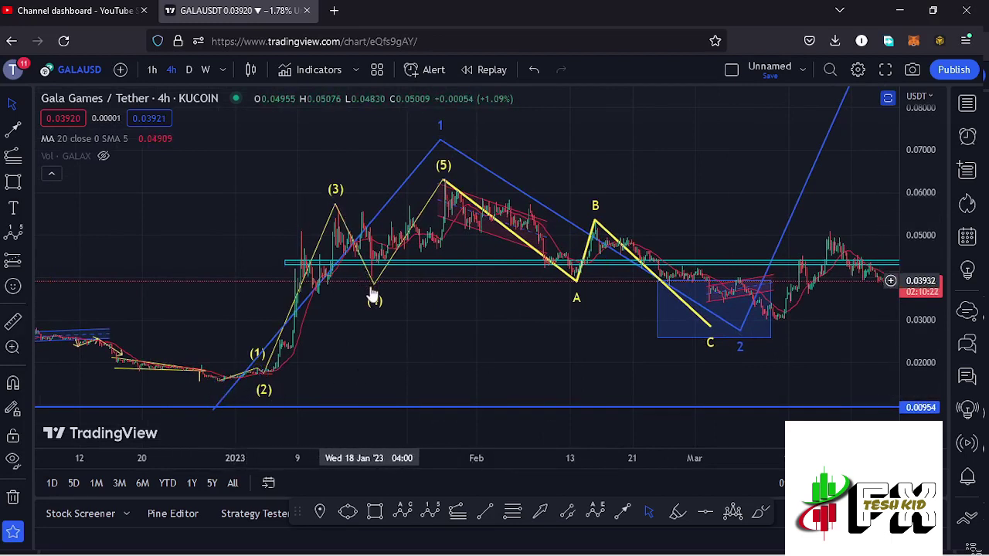
{"action": "left_click", "coordinate": [373, 292]}
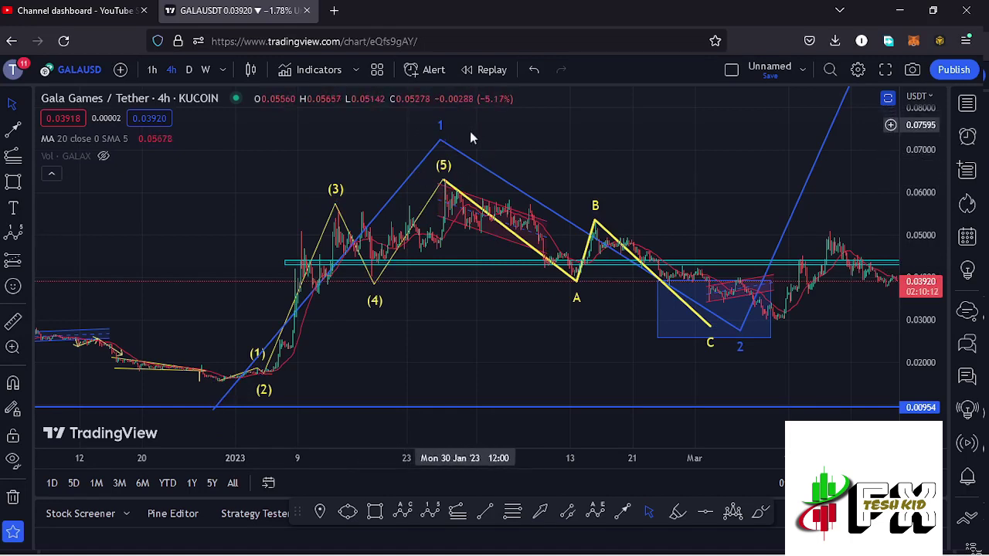
{"action": "left_click_drag", "start_coordinate": [660, 179], "coordinate": [534, 227]}
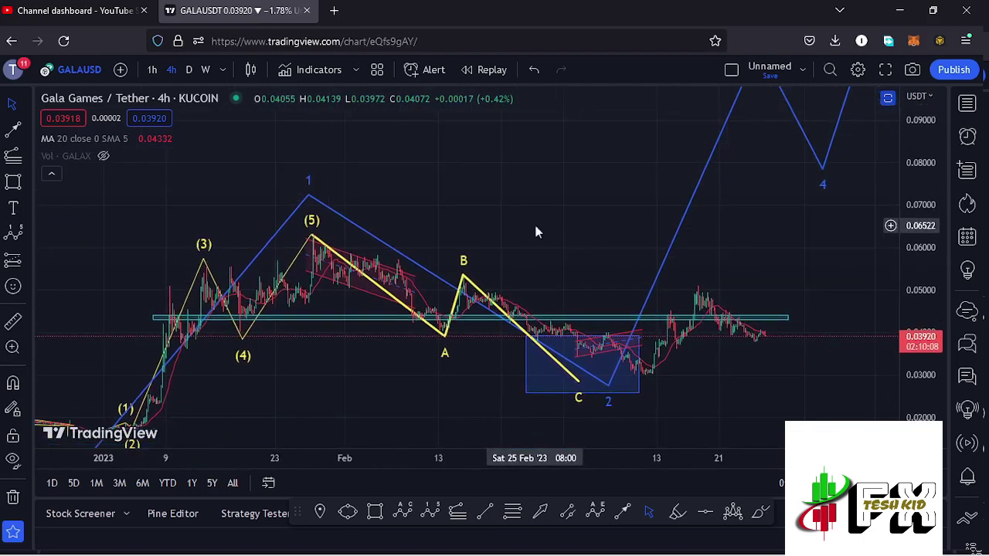
{"action": "left_click_drag", "start_coordinate": [922, 176], "coordinate": [922, 214]}
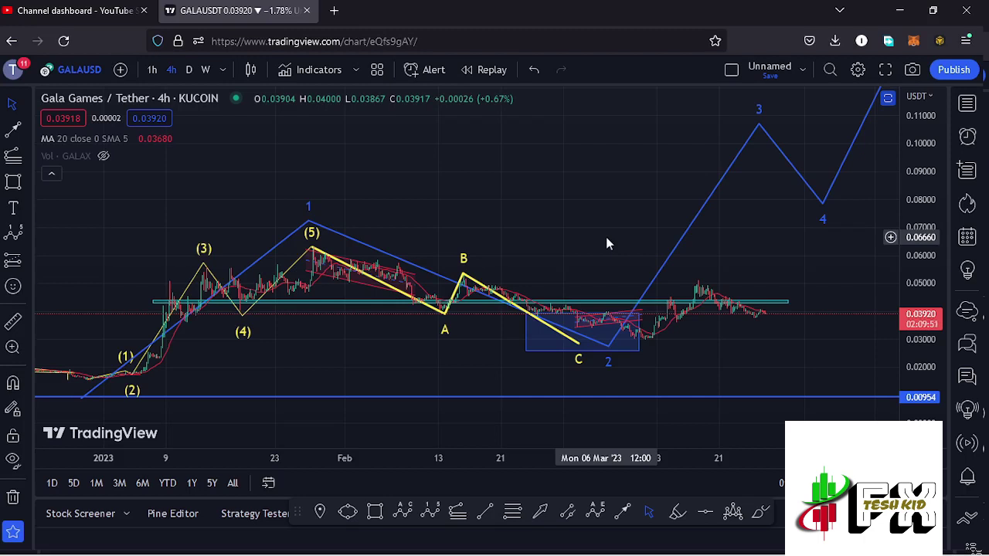
- Draw a trend-based Fib extension from the late-December low to the (5) peak and late-March low
{"action": "left_click", "coordinate": [459, 516]}
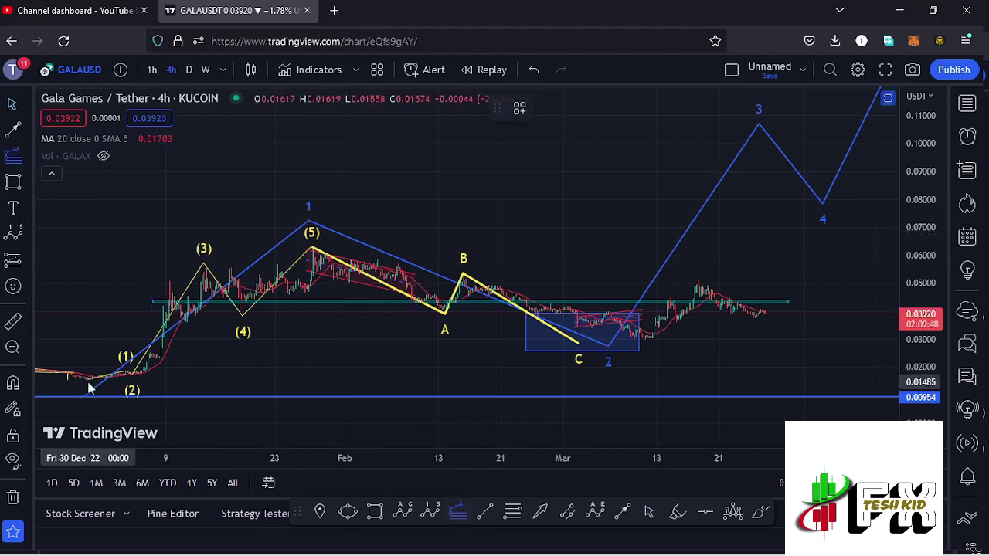
{"action": "left_click", "coordinate": [88, 378]}
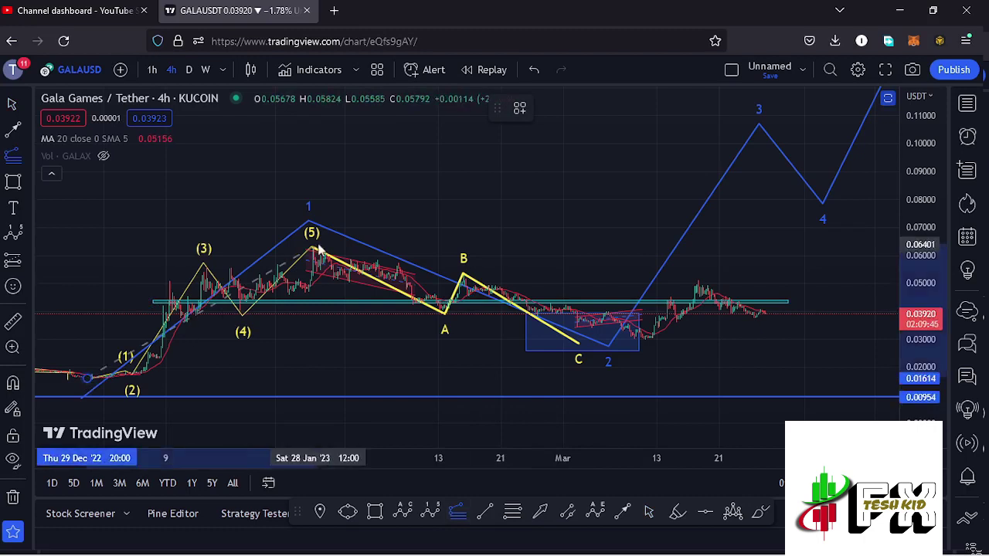
{"action": "left_click", "coordinate": [313, 252]}
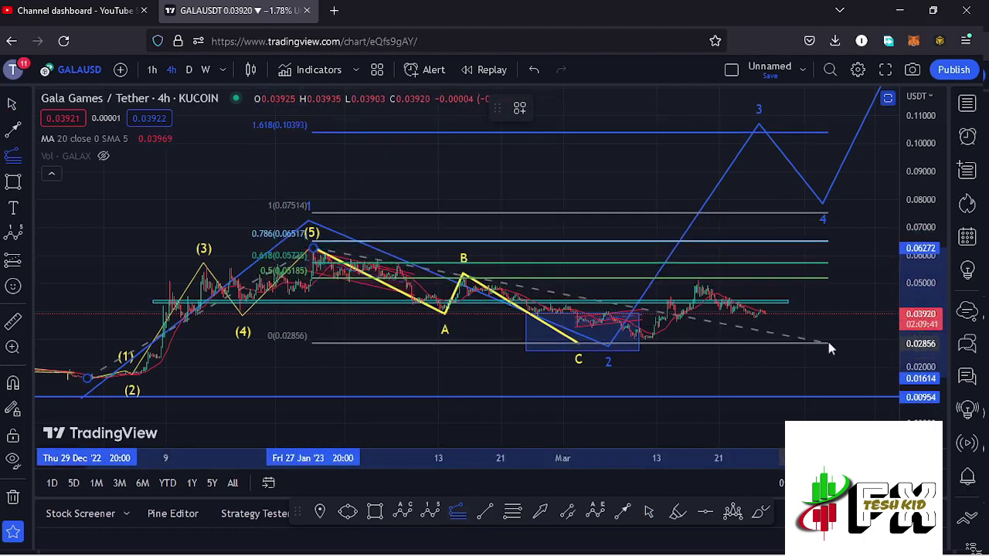
{"action": "left_click", "coordinate": [831, 340]}
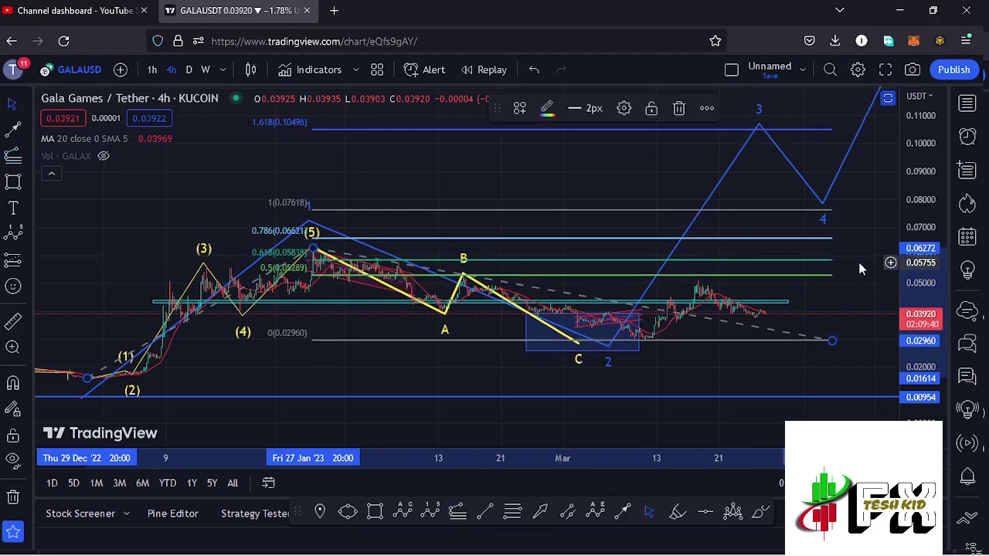
{"action": "left_click_drag", "start_coordinate": [859, 259], "coordinate": [842, 286]}
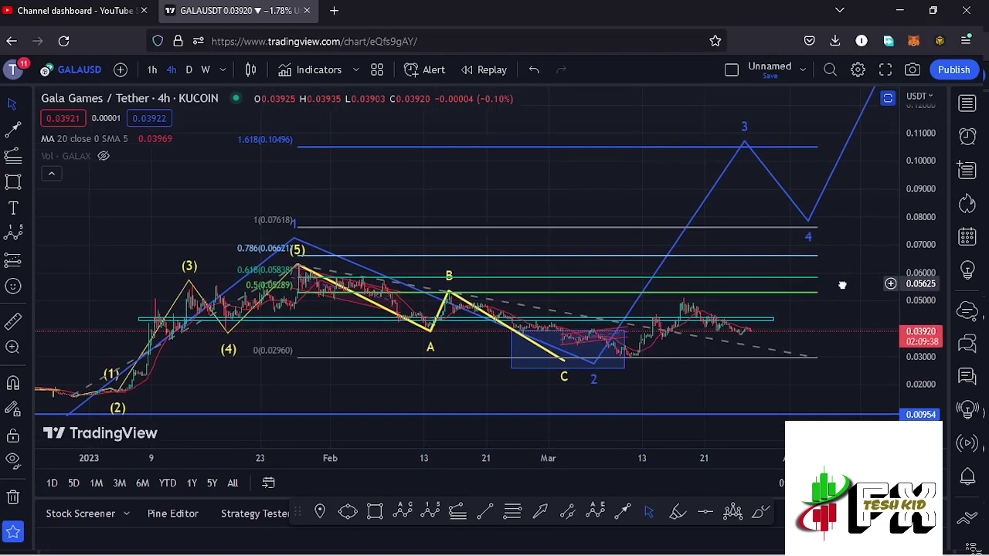
- Lower projected wave 3 onto the 1.618 level, then delete the Fibonacci drawing
{"action": "left_click", "coordinate": [743, 147]}
{"action": "left_click_drag", "start_coordinate": [743, 145], "coordinate": [739, 148]}
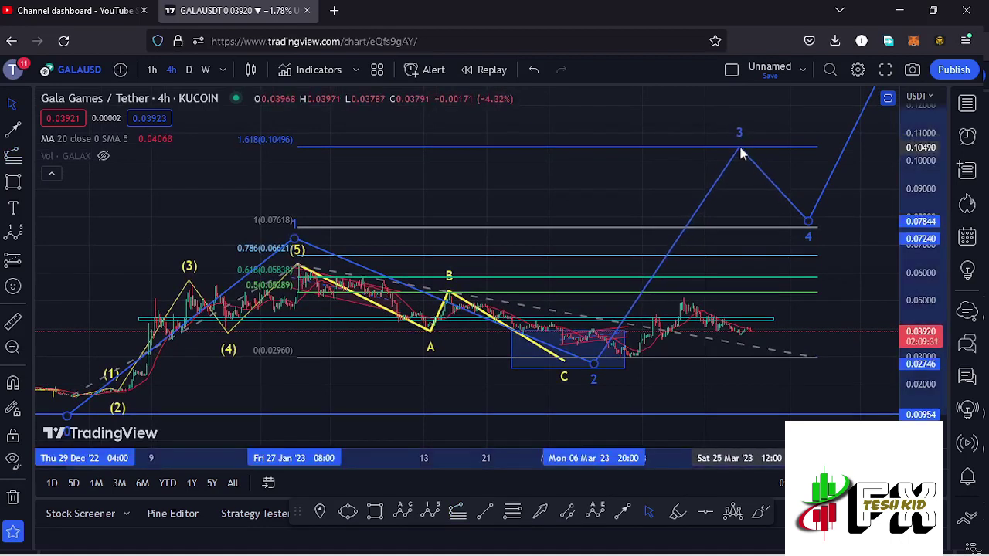
{"action": "left_click", "coordinate": [808, 358]}
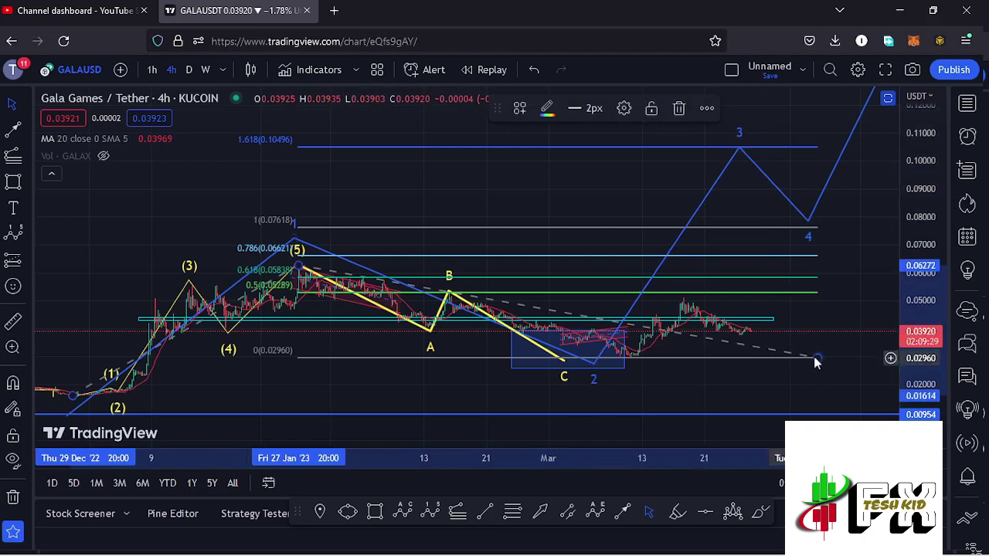
{"action": "left_click", "coordinate": [680, 112]}
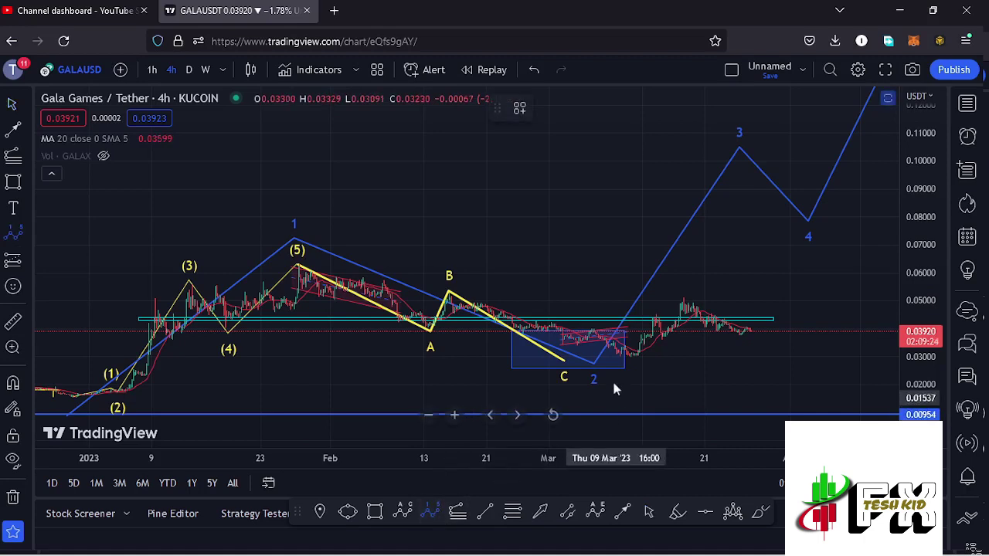
{"action": "left_click", "coordinate": [593, 358]}
{"action": "left_click", "coordinate": [593, 247]}
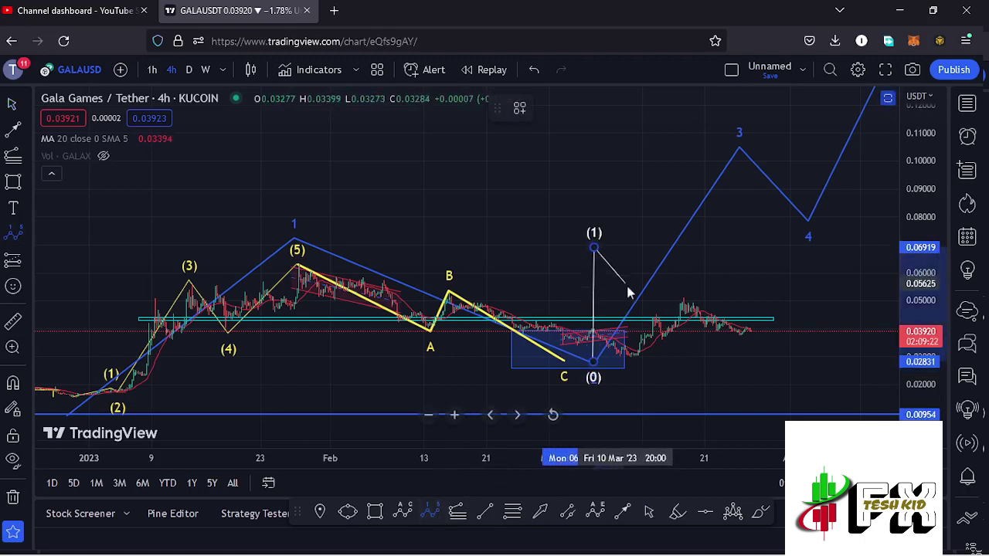
{"action": "left_click", "coordinate": [628, 288]}
{"action": "left_click", "coordinate": [651, 182]}
{"action": "left_click", "coordinate": [673, 228]}
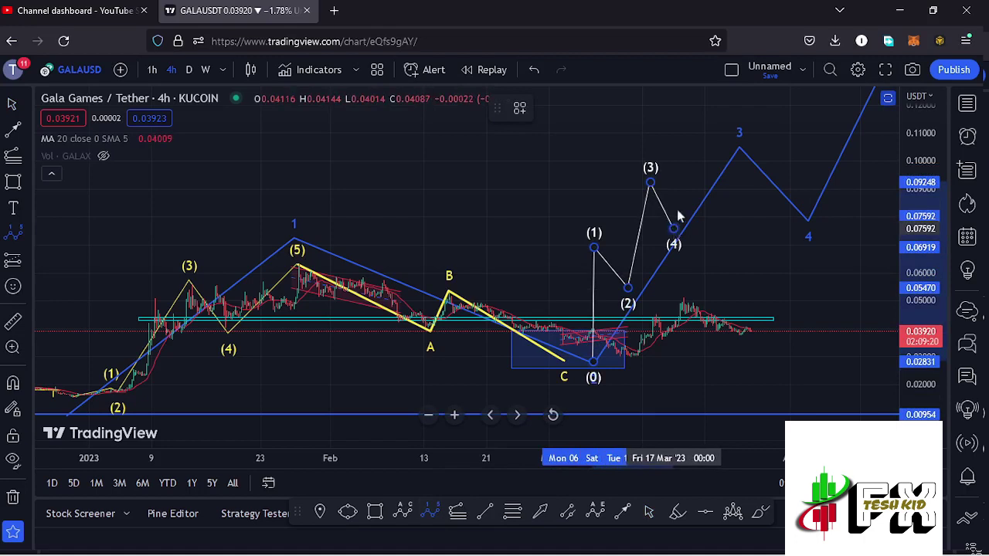
{"action": "left_click", "coordinate": [718, 144]}
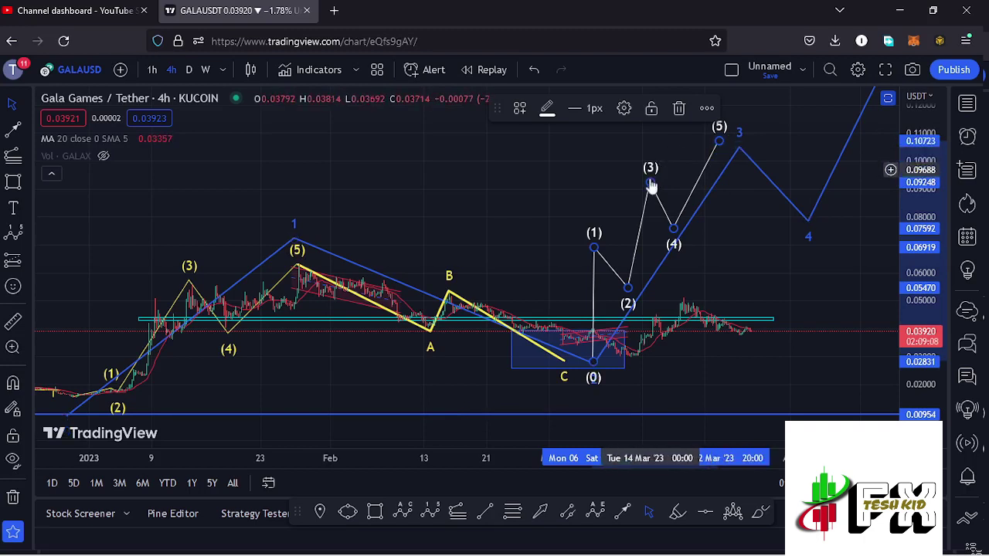
{"action": "left_click", "coordinate": [678, 111]}
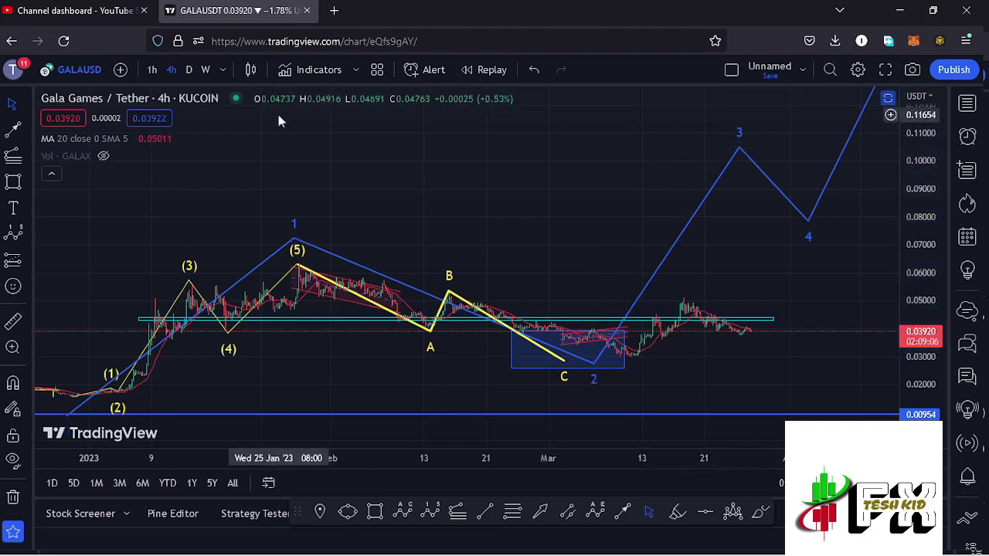
- Switch to 1h candles, frame the March wave count and select the '1' label between (3) and (5)
{"action": "left_click", "coordinate": [153, 70]}
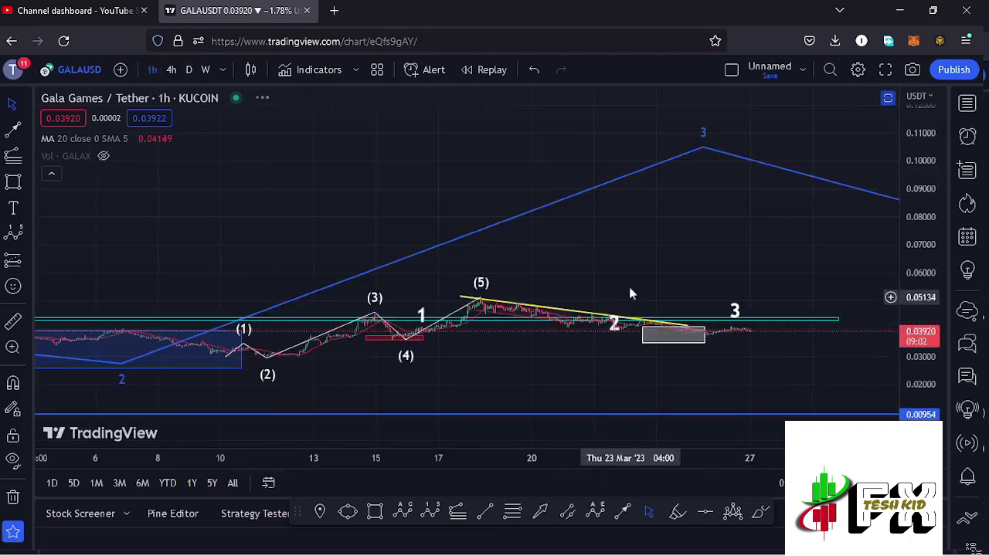
{"action": "scroll", "coordinate": [705, 293], "scroll_direction": "down", "scroll_amount": 2}
{"action": "left_click_drag", "start_coordinate": [698, 244], "coordinate": [739, 225]}
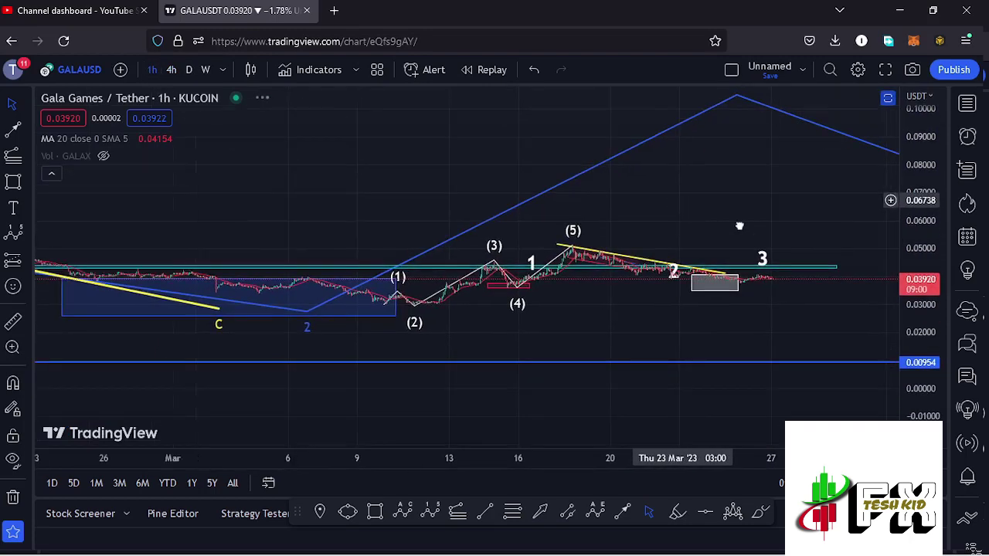
{"action": "left_click_drag", "start_coordinate": [925, 286], "coordinate": [927, 308]}
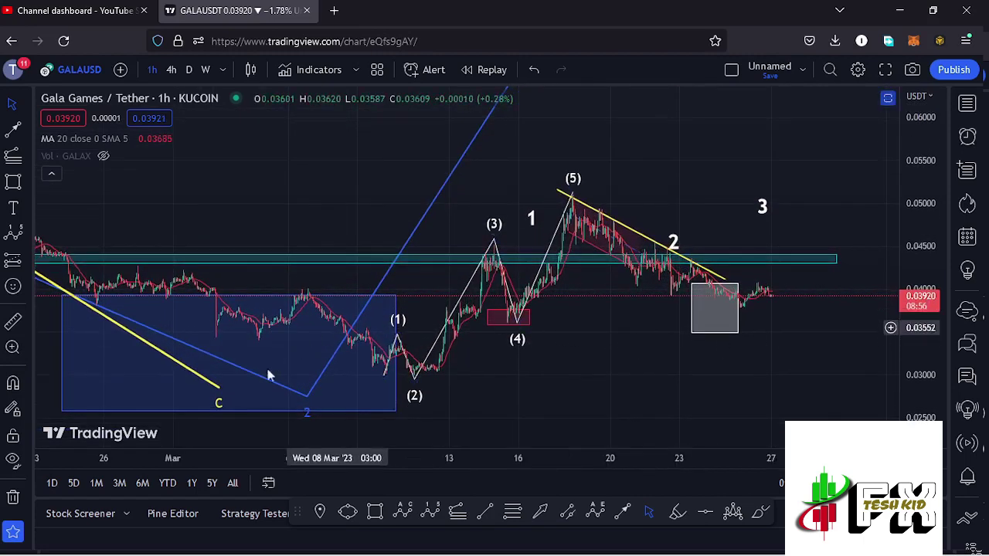
{"action": "scroll", "coordinate": [356, 377], "scroll_direction": "up", "scroll_amount": 2}
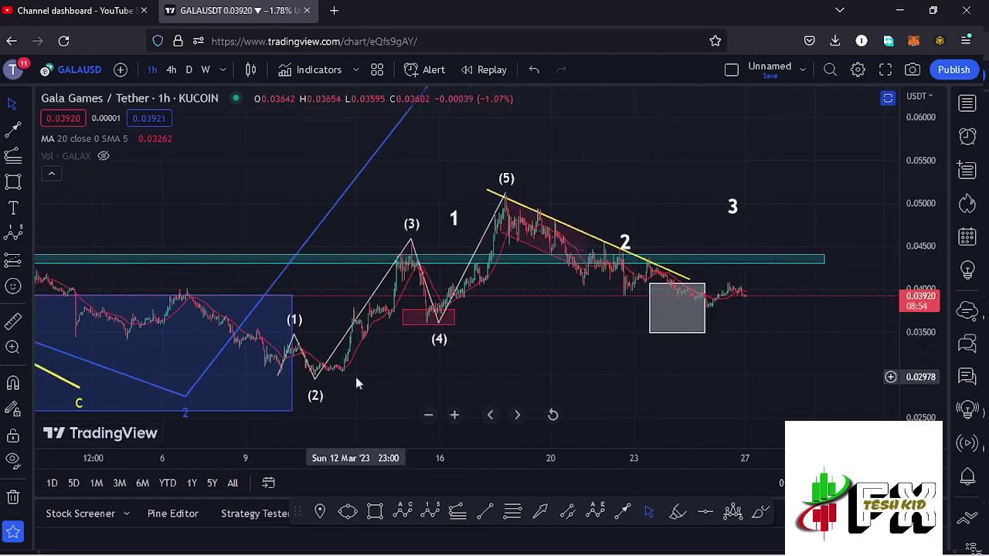
{"action": "left_click_drag", "start_coordinate": [409, 379], "coordinate": [428, 386]}
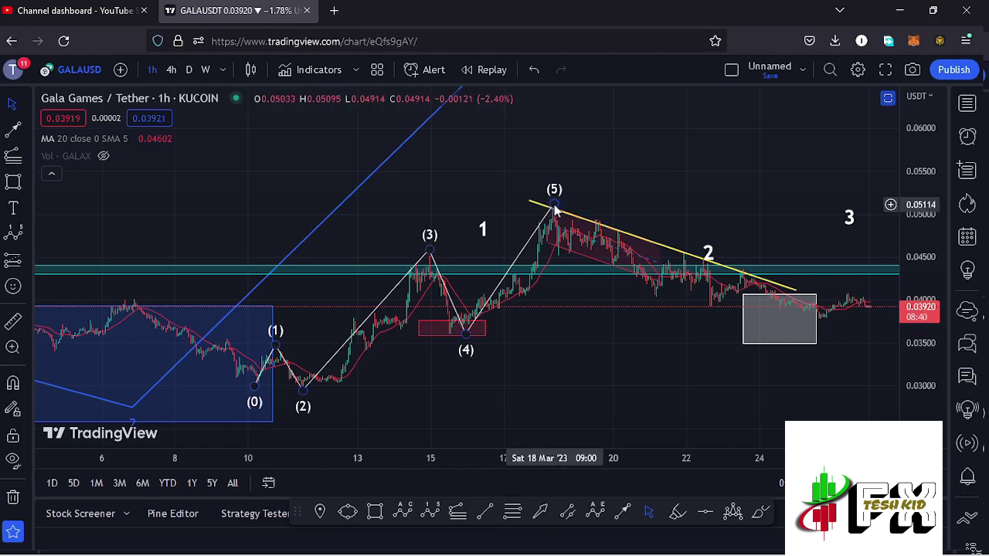
{"action": "left_click", "coordinate": [479, 236]}
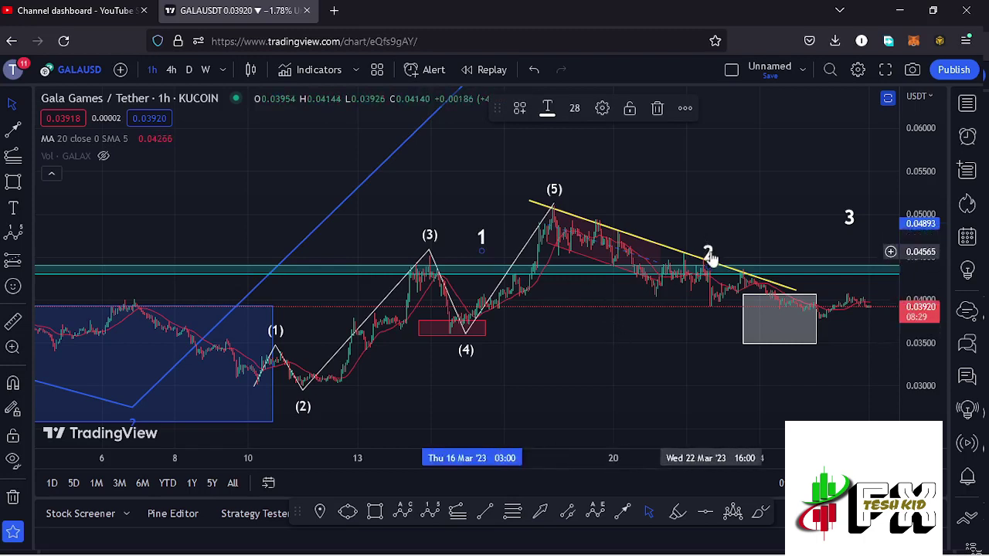
{"action": "left_click", "coordinate": [514, 514]}
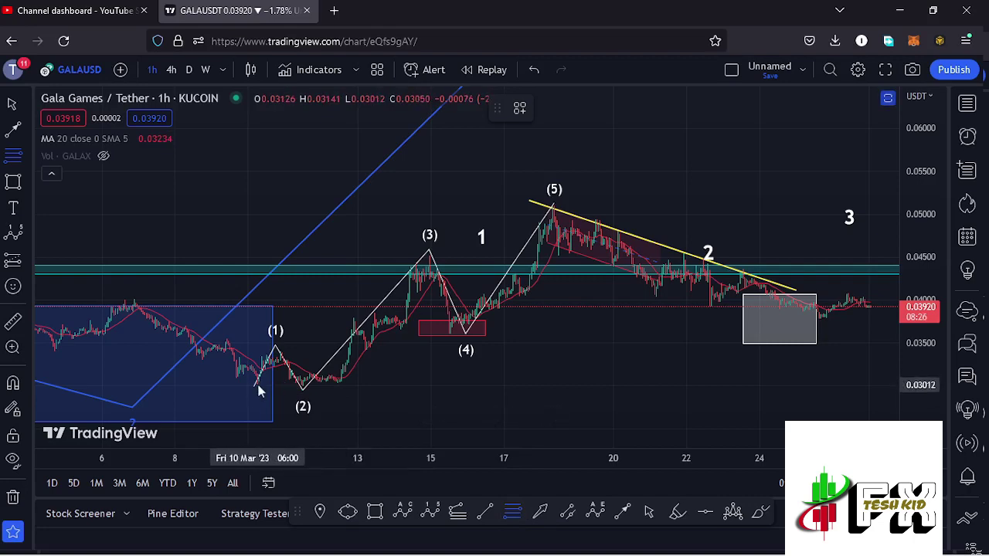
{"action": "left_click", "coordinate": [257, 383]}
{"action": "left_click", "coordinate": [799, 300]}
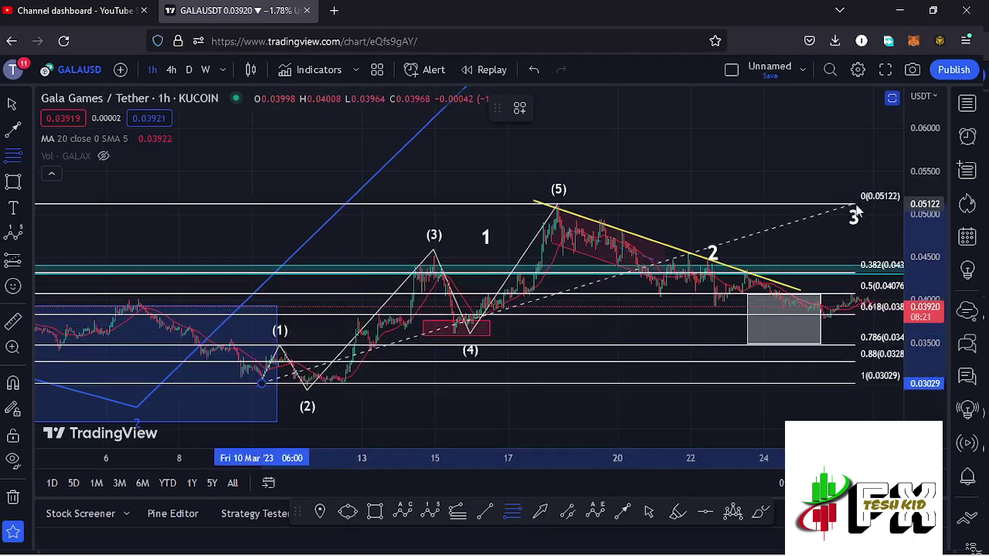
{"action": "left_click", "coordinate": [856, 210]}
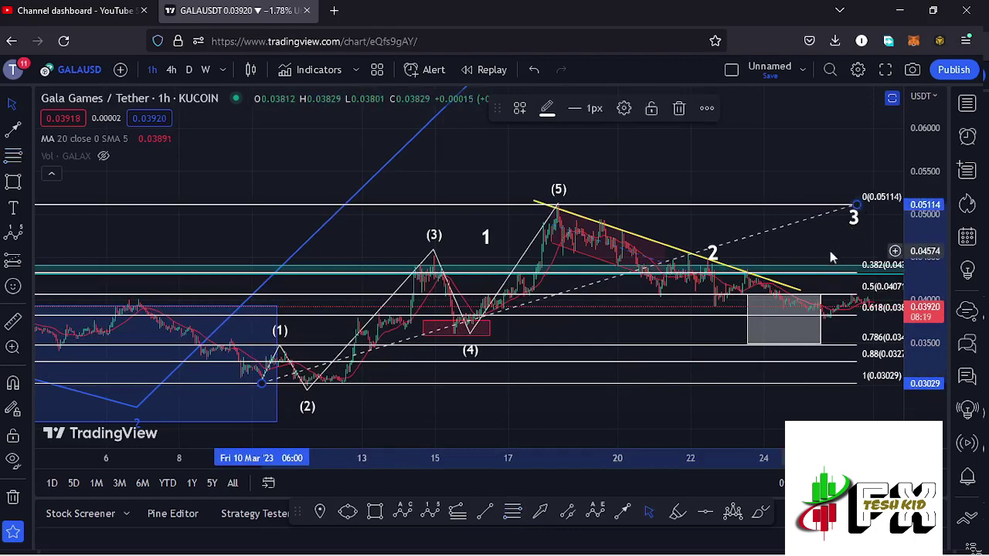
{"action": "left_click_drag", "start_coordinate": [828, 245], "coordinate": [804, 205]}
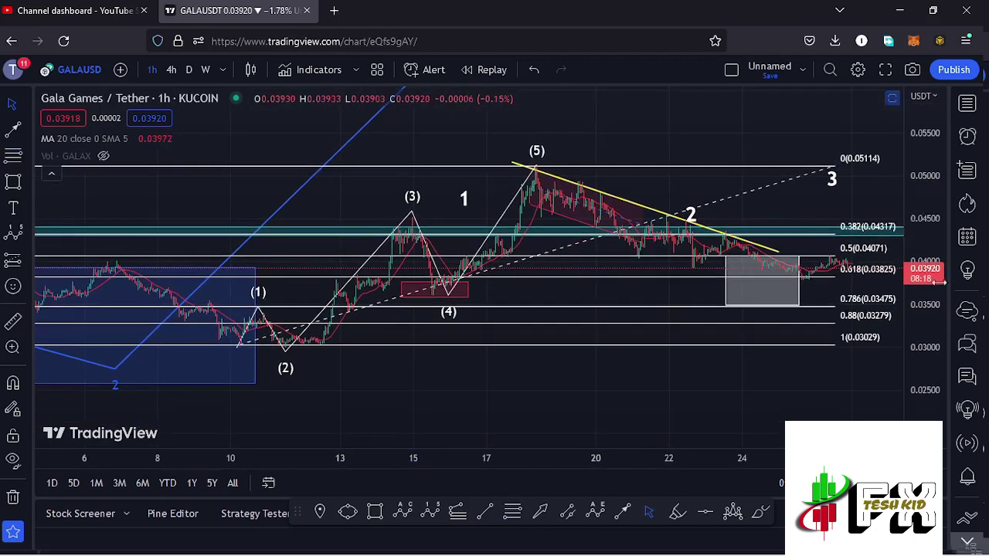
{"action": "left_click_drag", "start_coordinate": [926, 255], "coordinate": [926, 294]}
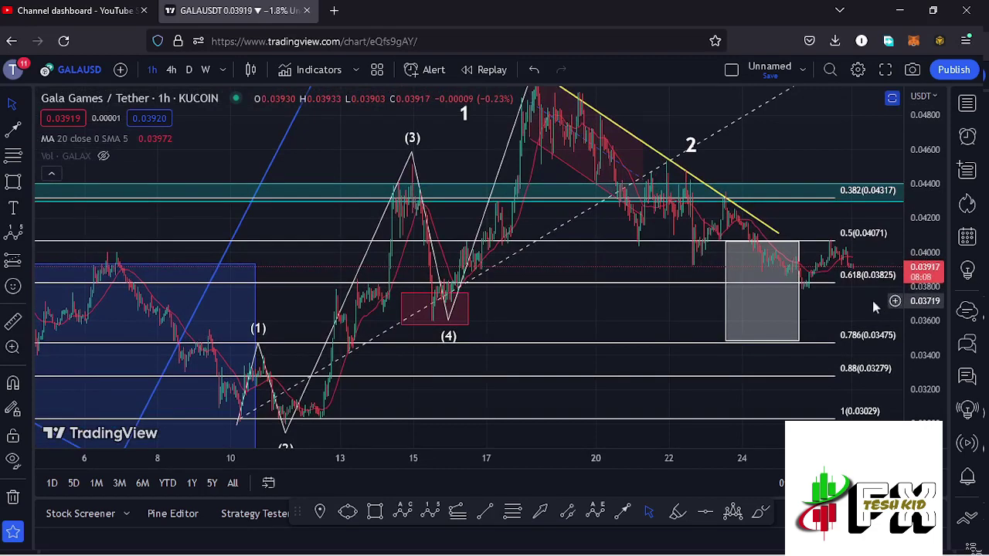
{"action": "left_click_drag", "start_coordinate": [874, 300], "coordinate": [826, 308]}
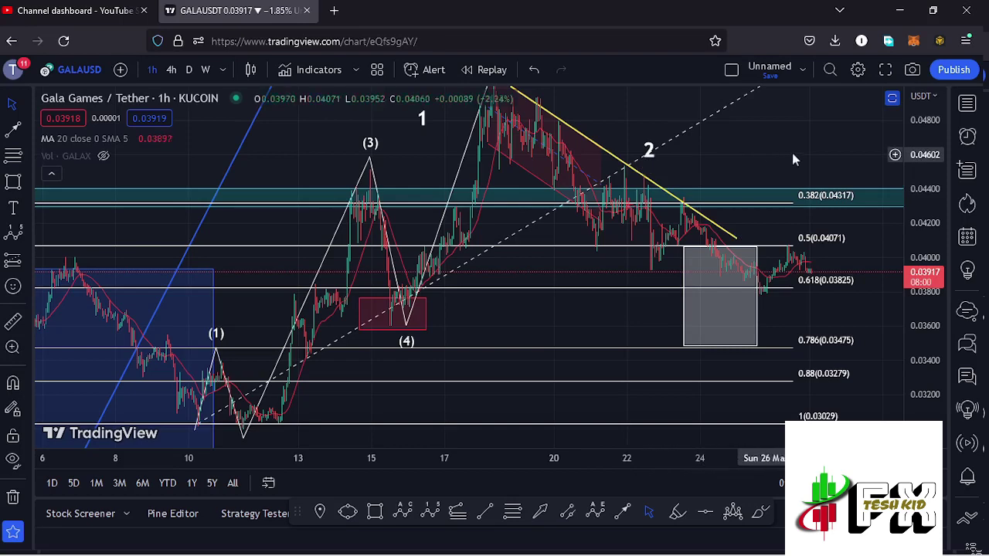
{"action": "left_click_drag", "start_coordinate": [806, 154], "coordinate": [788, 180]}
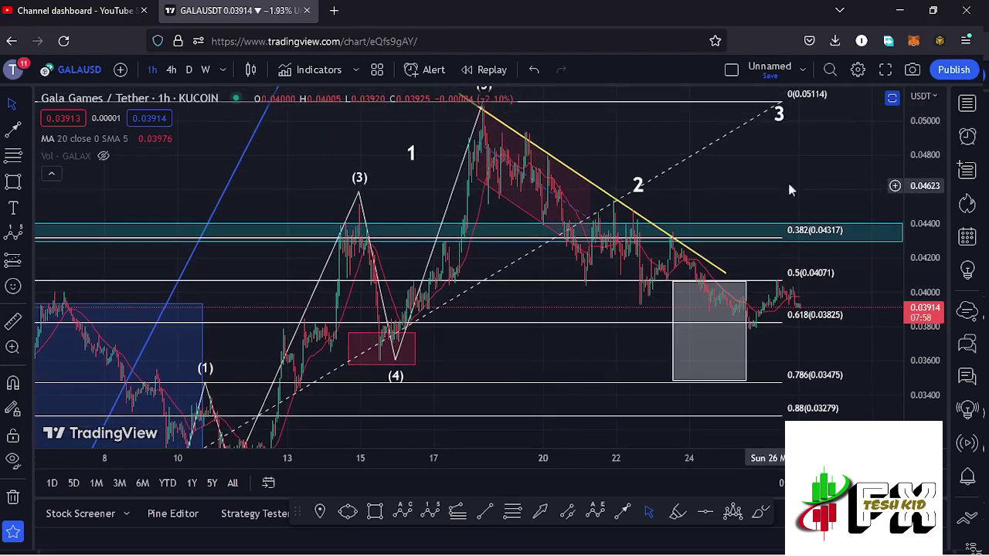
{"action": "left_click", "coordinate": [781, 105]}
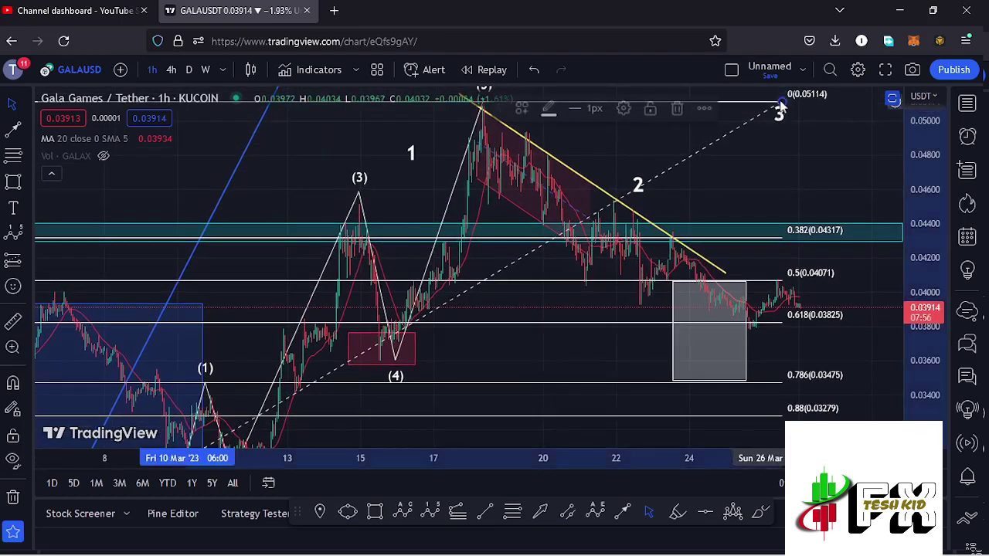
{"action": "left_click", "coordinate": [677, 109]}
- Reframe past the '3' label and zoom in on the latest bars by the grey box
{"action": "left_click_drag", "start_coordinate": [781, 165], "coordinate": [722, 181]}
{"action": "left_click", "coordinate": [716, 157]}
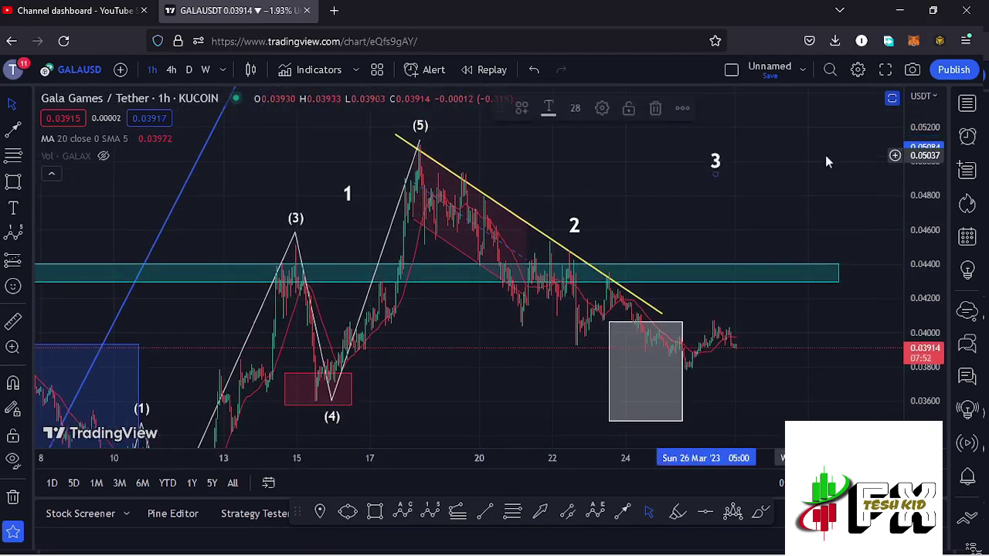
{"action": "left_click_drag", "start_coordinate": [918, 153], "coordinate": [918, 167]}
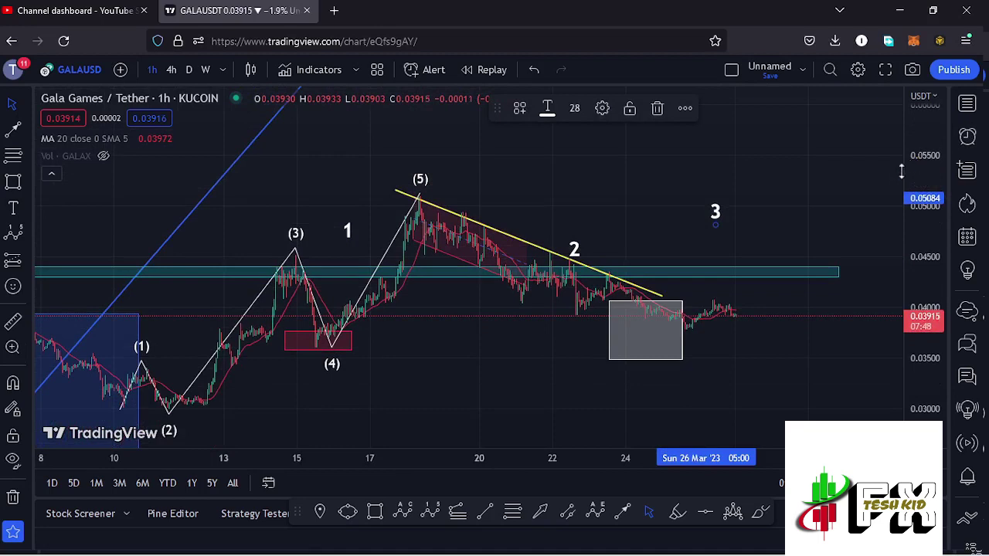
{"action": "left_click_drag", "start_coordinate": [805, 227], "coordinate": [840, 199]}
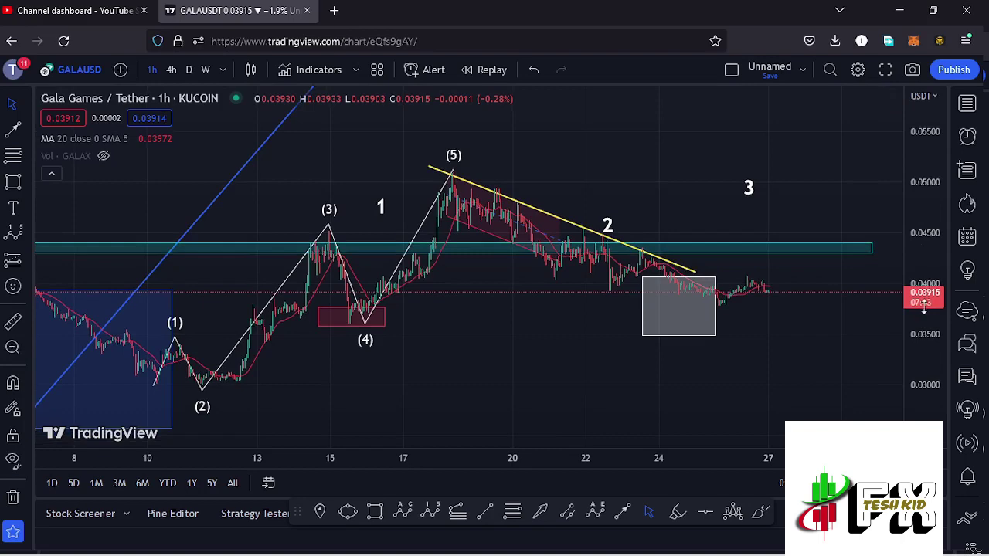
{"action": "left_click_drag", "start_coordinate": [924, 312], "coordinate": [925, 305]}
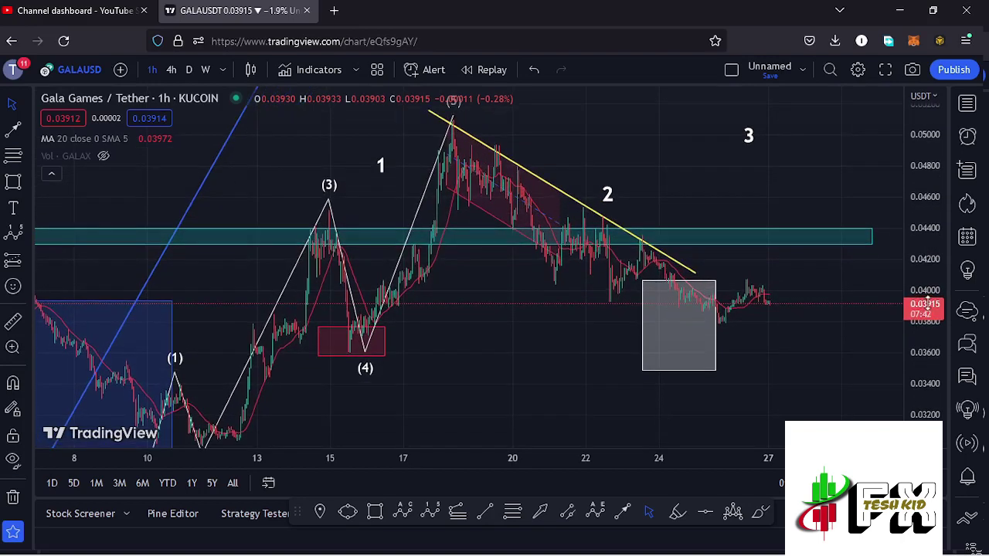
{"action": "scroll", "coordinate": [794, 315], "scroll_direction": "up", "scroll_amount": 2}
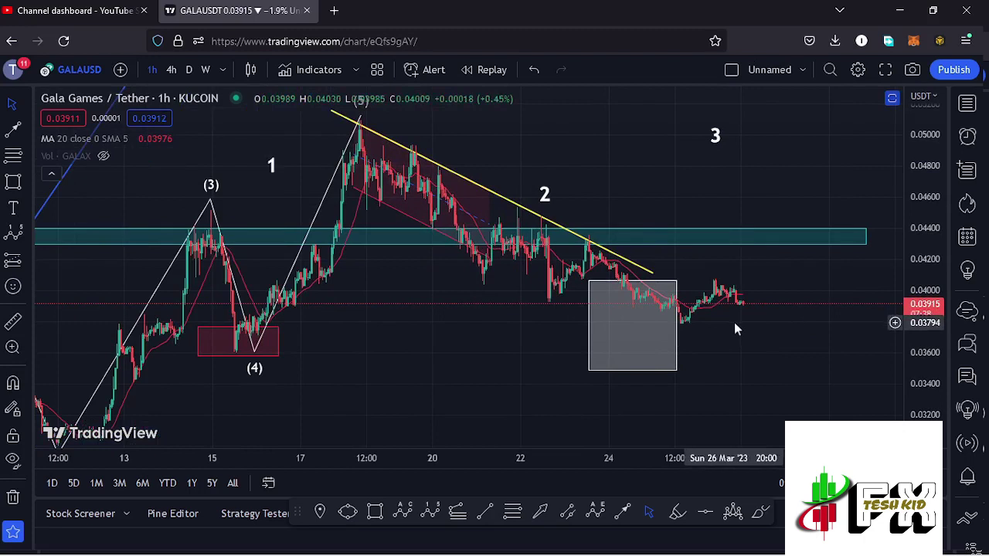
{"action": "scroll", "coordinate": [730, 330], "scroll_direction": "up", "scroll_amount": 2}
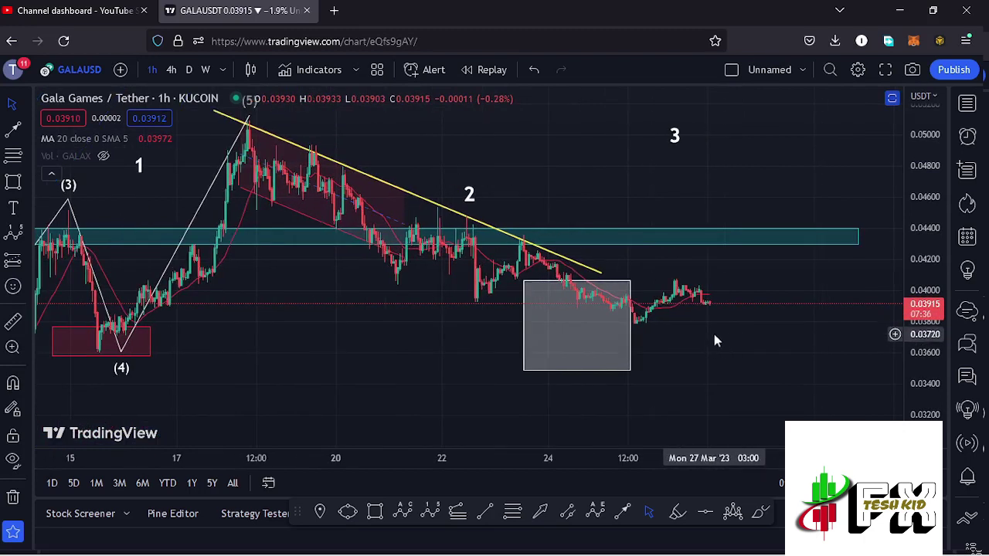
- Measure the bounce from the low after the grey box: about 0.00260 (6.85%) over 50 bars
{"action": "left_click", "coordinate": [631, 325]}
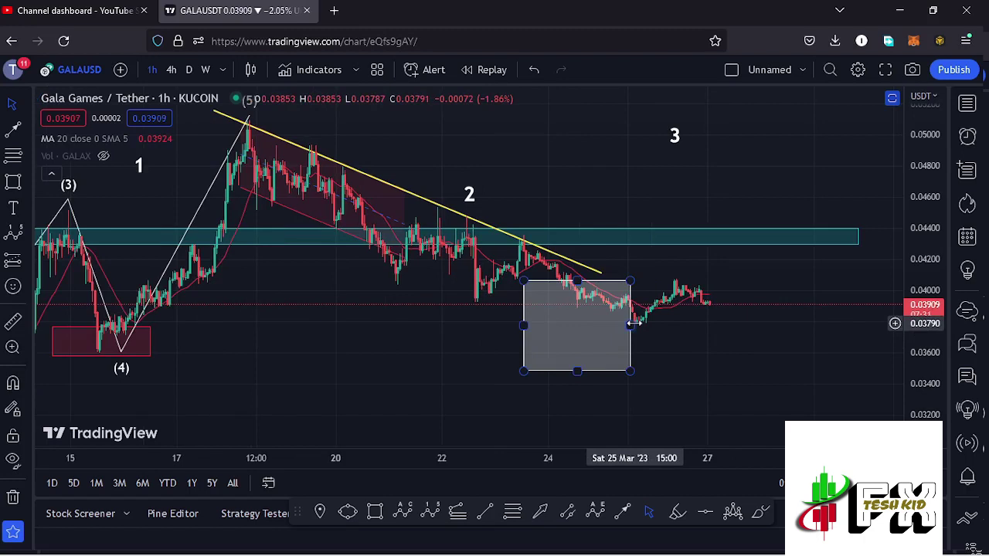
{"action": "left_click", "coordinate": [596, 376]}
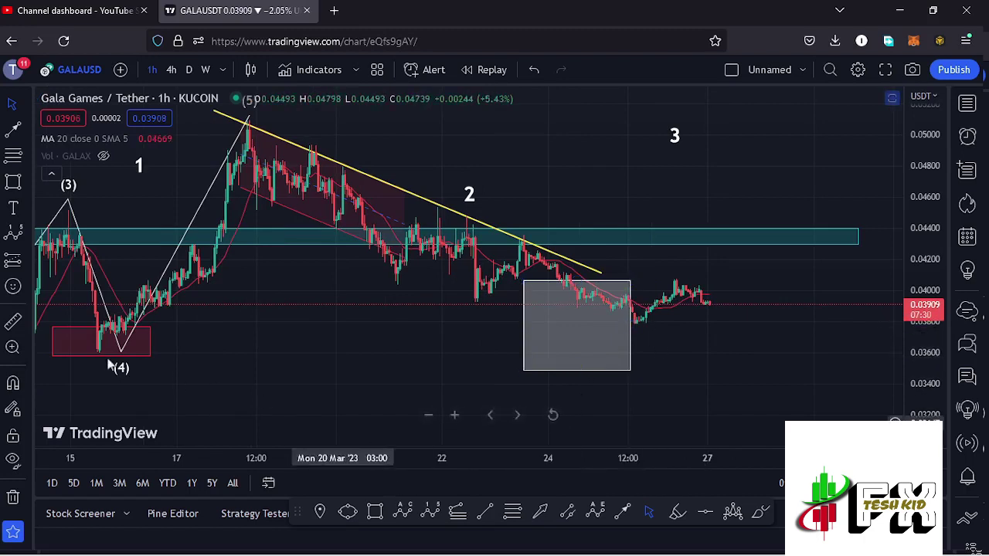
{"action": "left_click", "coordinate": [13, 323]}
{"action": "left_click_drag", "start_coordinate": [927, 311], "coordinate": [916, 321]}
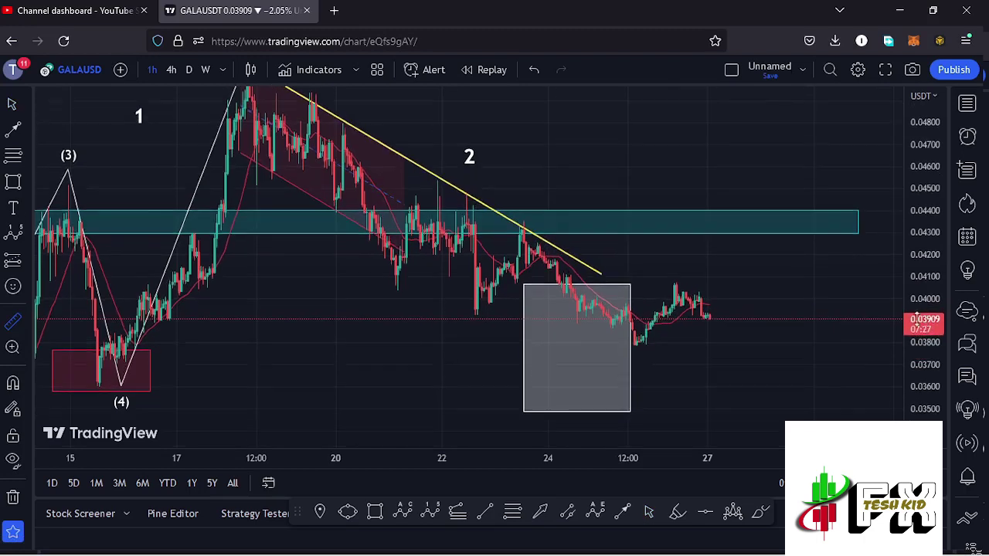
{"action": "left_click", "coordinate": [638, 344]}
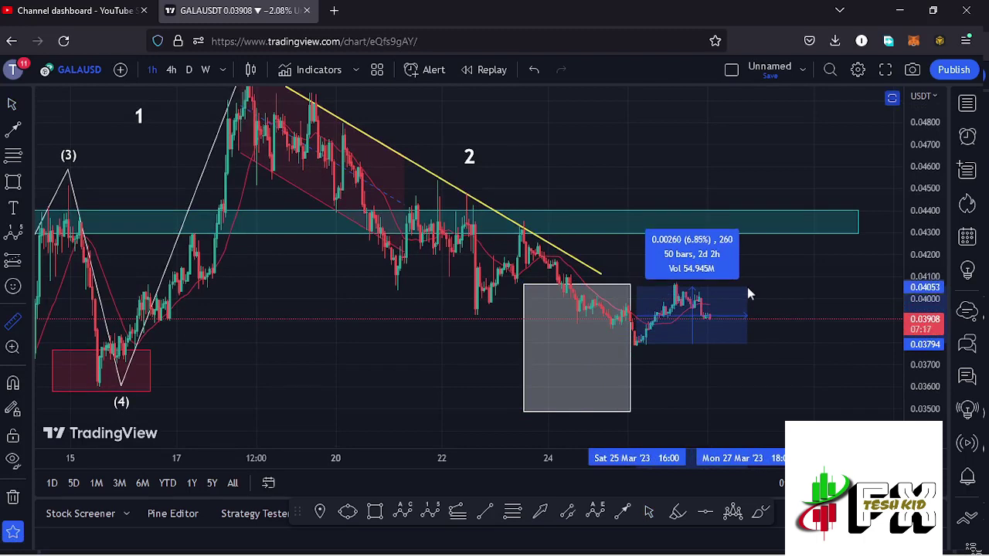
{"action": "left_click", "coordinate": [798, 294]}
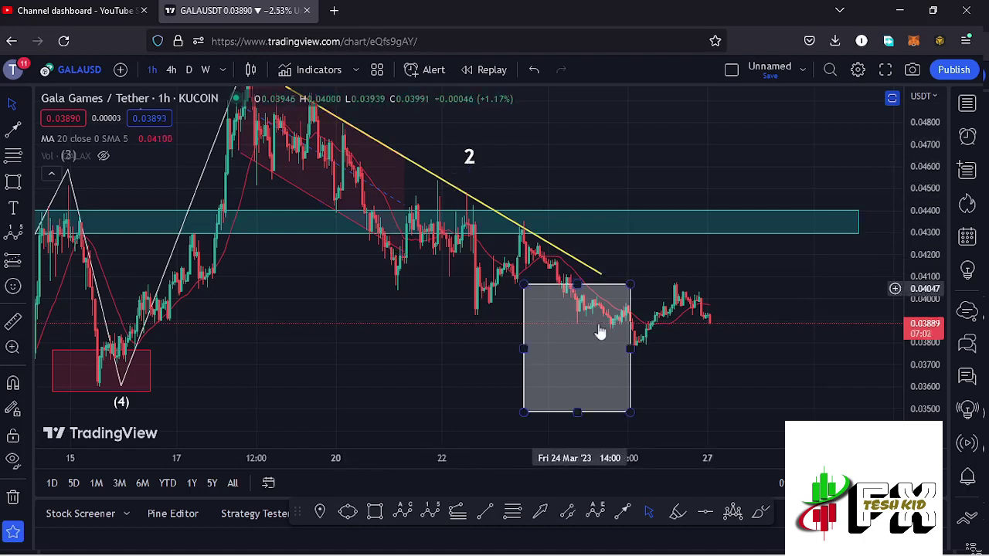
- Compress the price scale and zoom out, then shift the '3' label slightly up and left
{"action": "left_click_drag", "start_coordinate": [930, 232], "coordinate": [930, 271]}
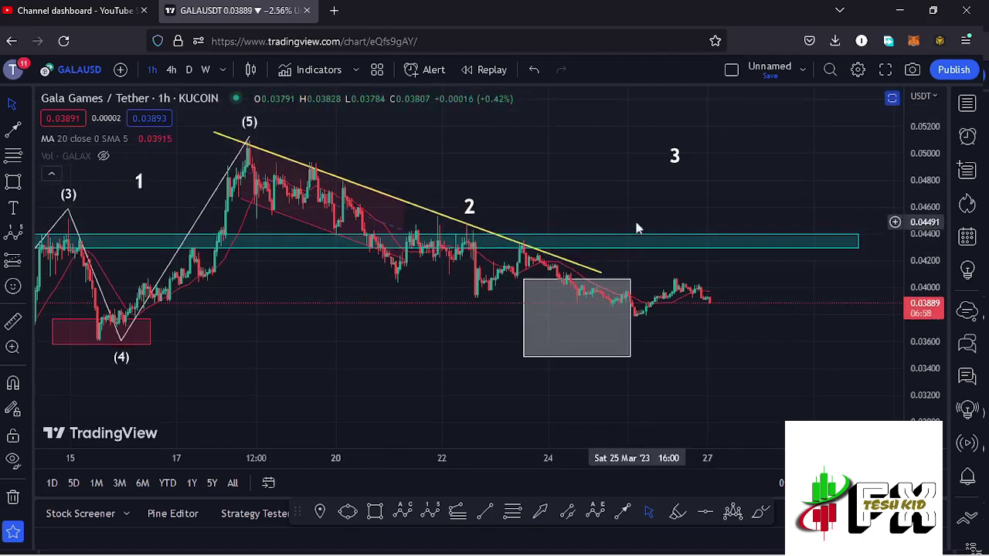
{"action": "scroll", "coordinate": [634, 218], "scroll_direction": "down", "scroll_amount": 2}
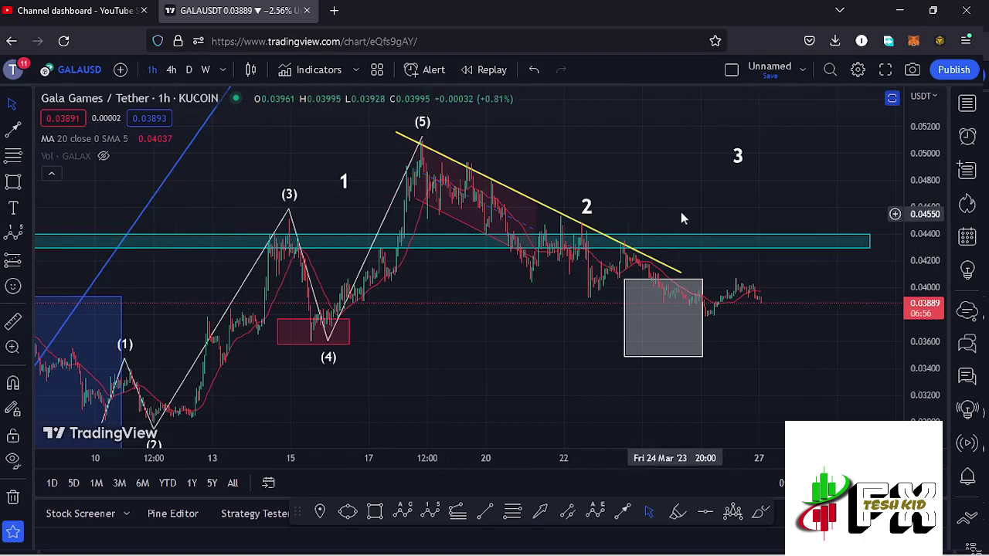
{"action": "scroll", "coordinate": [688, 208], "scroll_direction": "down", "scroll_amount": 2}
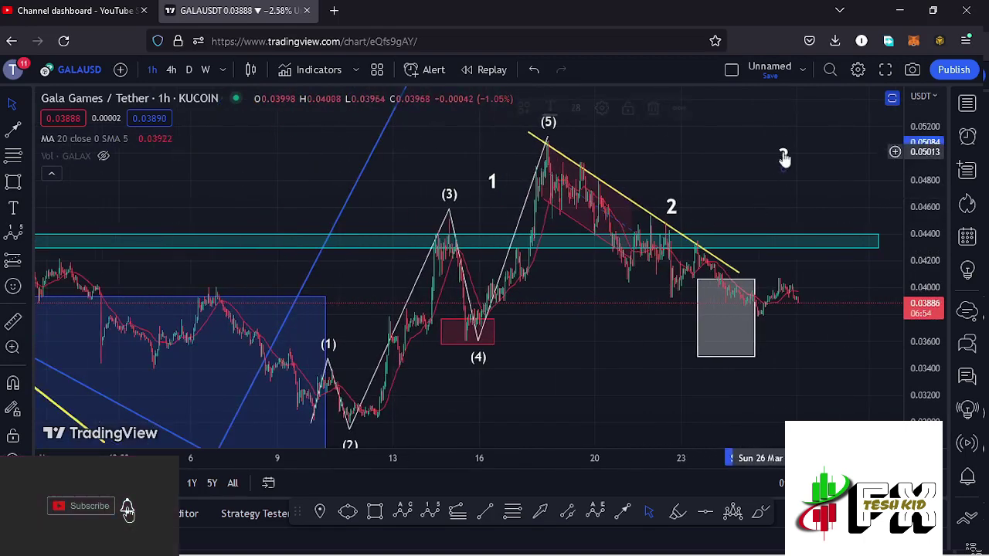
{"action": "left_click_drag", "start_coordinate": [783, 154], "coordinate": [777, 146]}
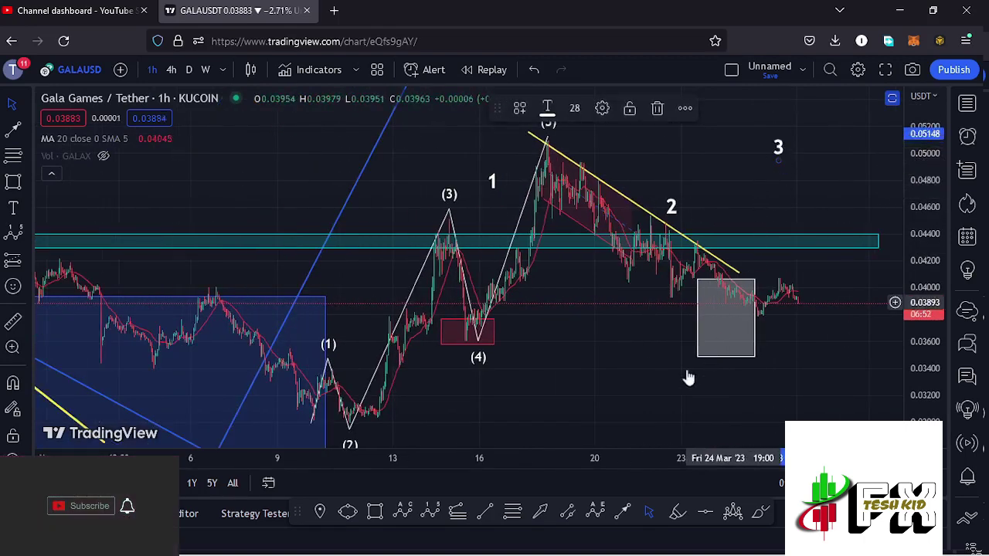
- Draw a Fib extension from the low before wave (1) to the (5) peak and about 0.0378
{"action": "left_click", "coordinate": [457, 513]}
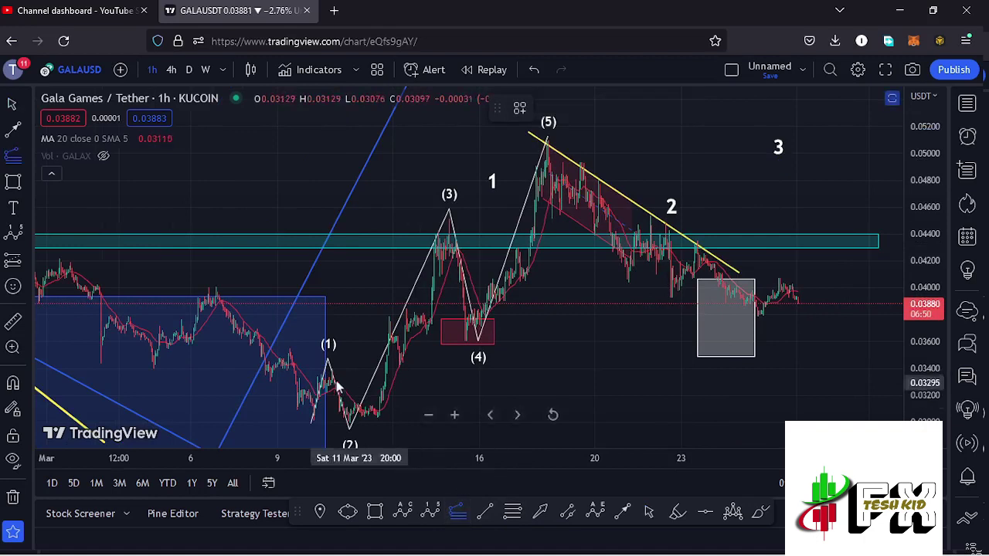
{"action": "left_click", "coordinate": [313, 420]}
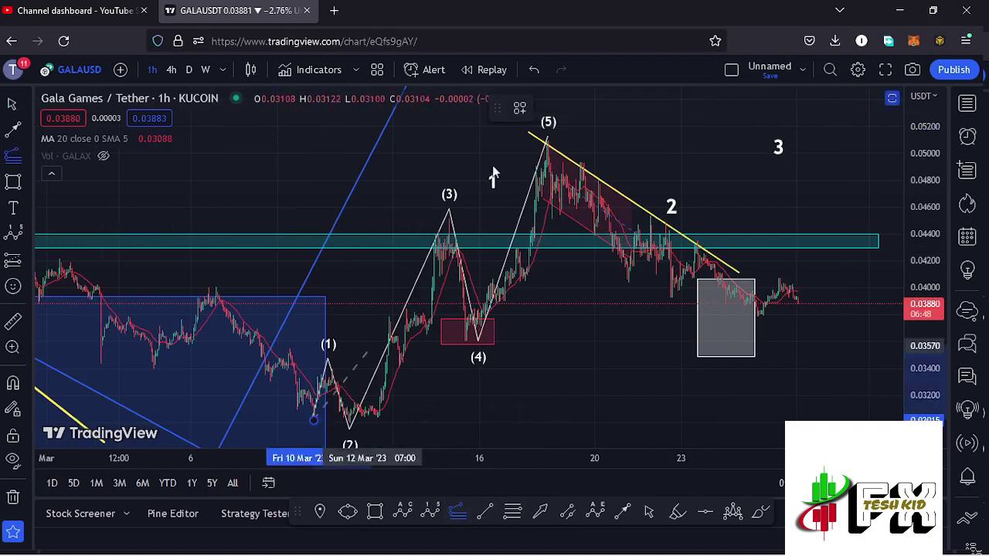
{"action": "left_click", "coordinate": [548, 142]}
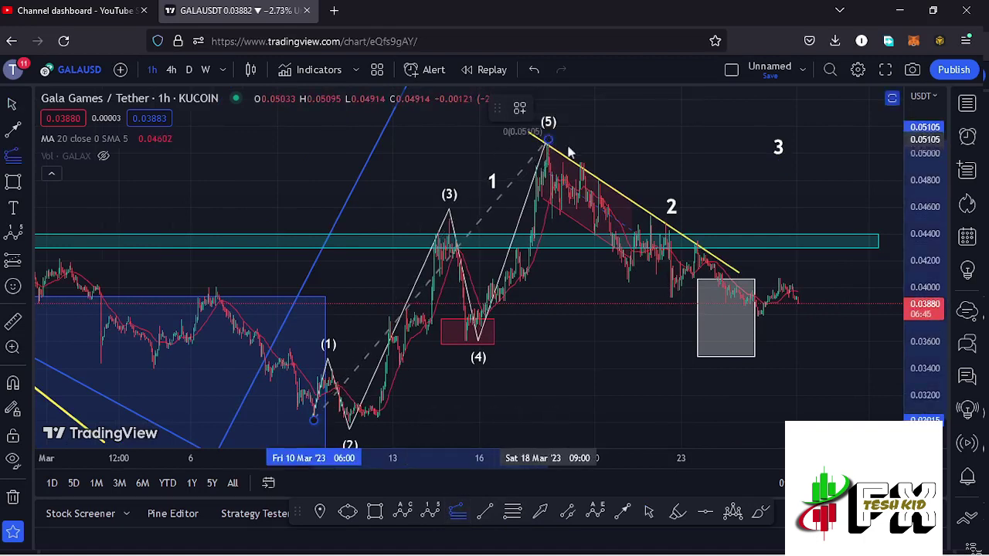
{"action": "left_click", "coordinate": [852, 315]}
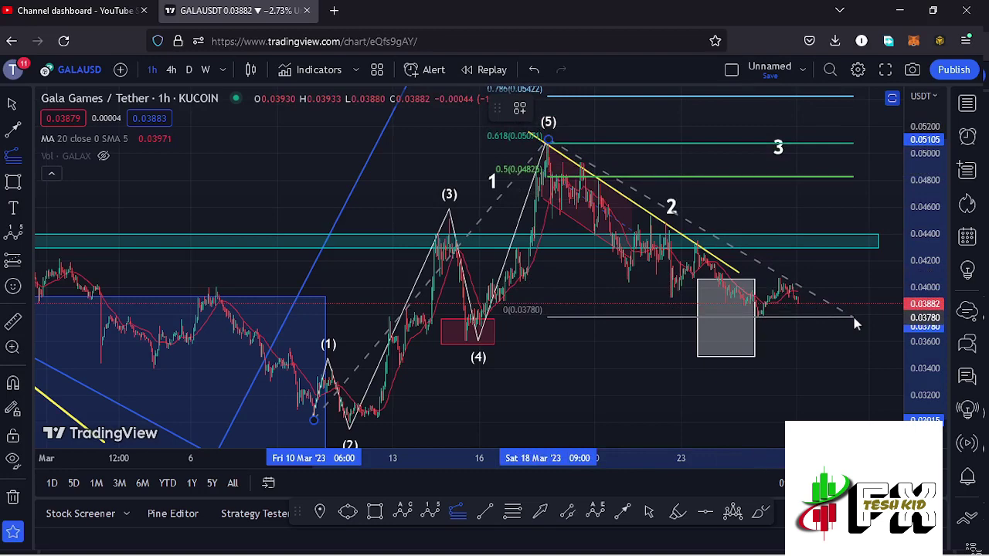
{"action": "left_click_drag", "start_coordinate": [851, 287], "coordinate": [744, 372]}
- Reframe the wave count and delete the Fibonacci levels
{"action": "scroll", "coordinate": [923, 178], "scroll_direction": "down", "scroll_amount": 5}
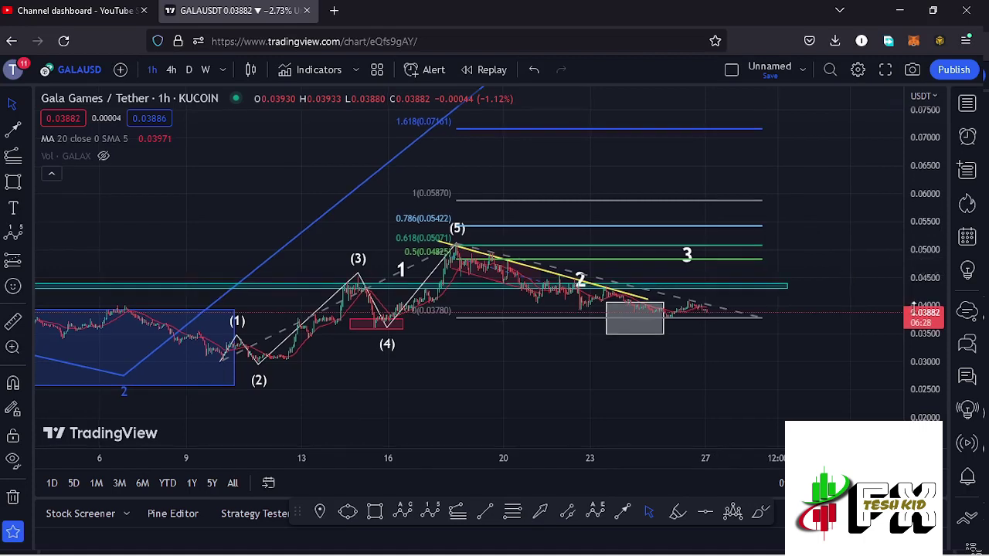
{"action": "scroll", "coordinate": [920, 333], "scroll_direction": "up", "scroll_amount": 5}
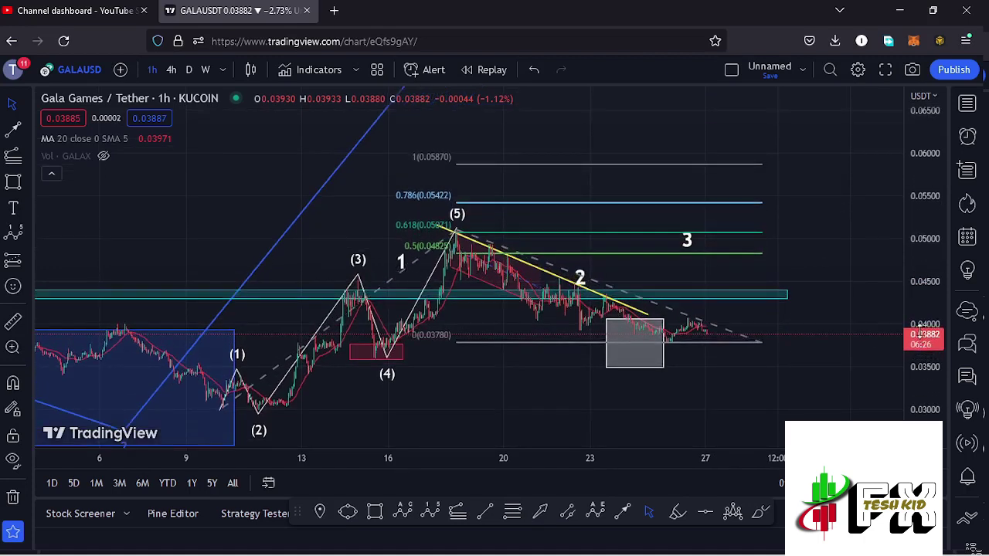
{"action": "scroll", "coordinate": [919, 340], "scroll_direction": "up", "scroll_amount": 3}
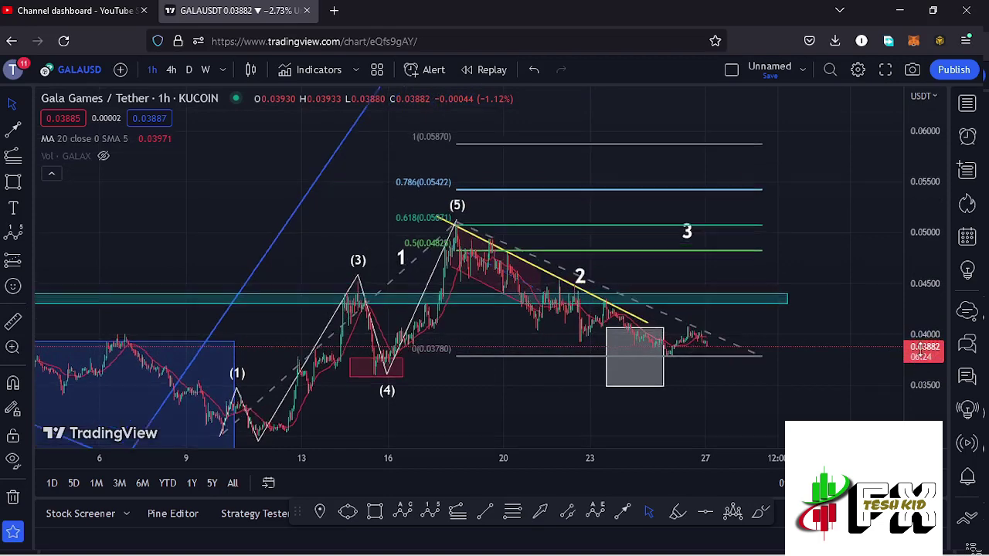
{"action": "left_click_drag", "start_coordinate": [823, 380], "coordinate": [844, 334]}
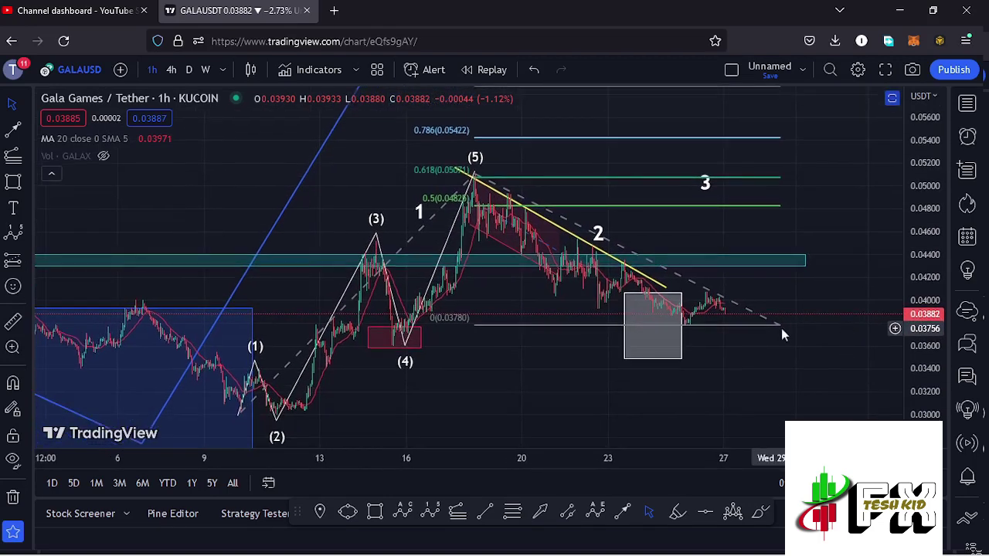
{"action": "left_click", "coordinate": [778, 326]}
{"action": "left_click", "coordinate": [680, 109]}
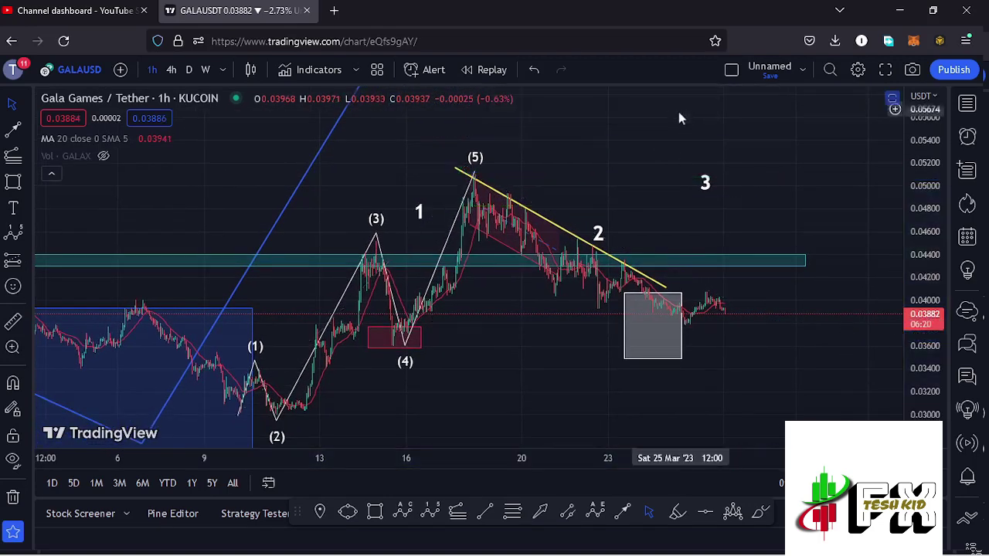
- Zoom and pan to centre the grey box and latest candles near 0.0389, selecting the box
{"action": "scroll", "coordinate": [764, 370], "scroll_direction": "up", "scroll_amount": 2}
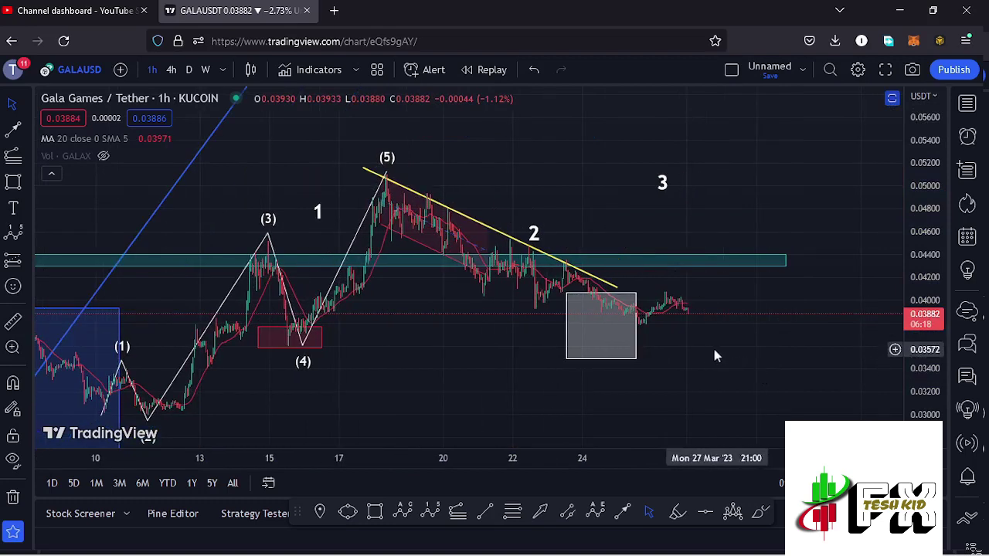
{"action": "left_click_drag", "start_coordinate": [704, 350], "coordinate": [713, 345]}
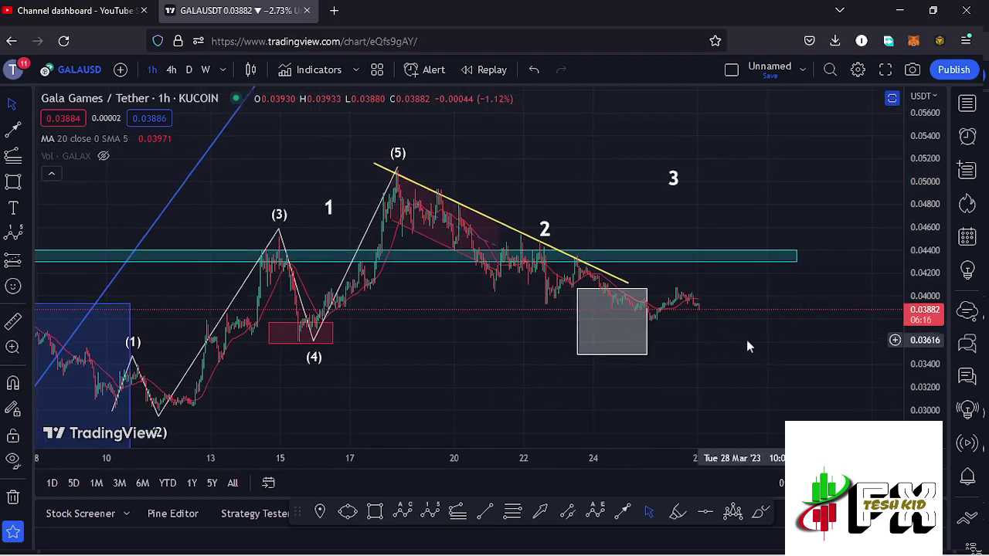
{"action": "left_click_drag", "start_coordinate": [920, 338], "coordinate": [920, 348]}
{"action": "scroll", "coordinate": [760, 363], "scroll_direction": "up", "scroll_amount": 3}
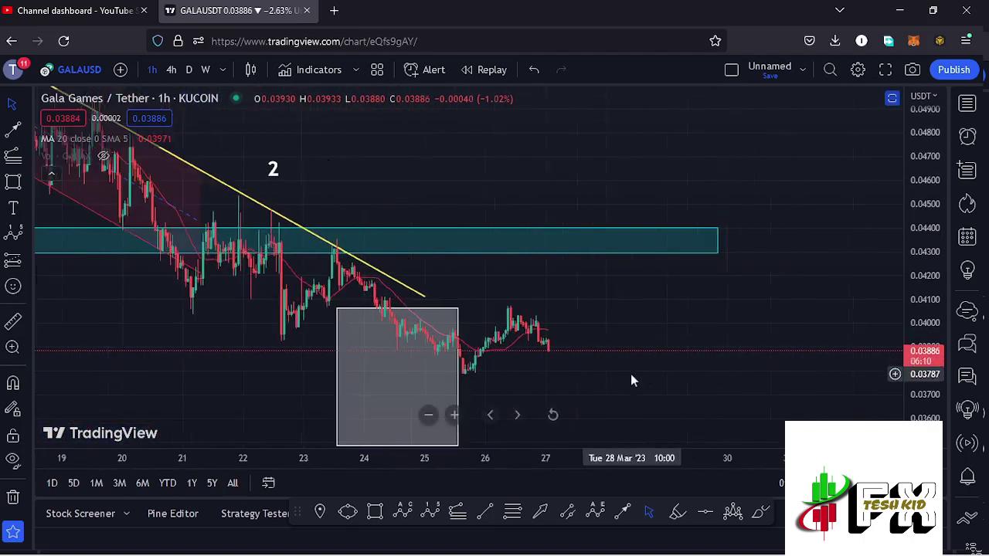
{"action": "left_click_drag", "start_coordinate": [563, 397], "coordinate": [755, 334]}
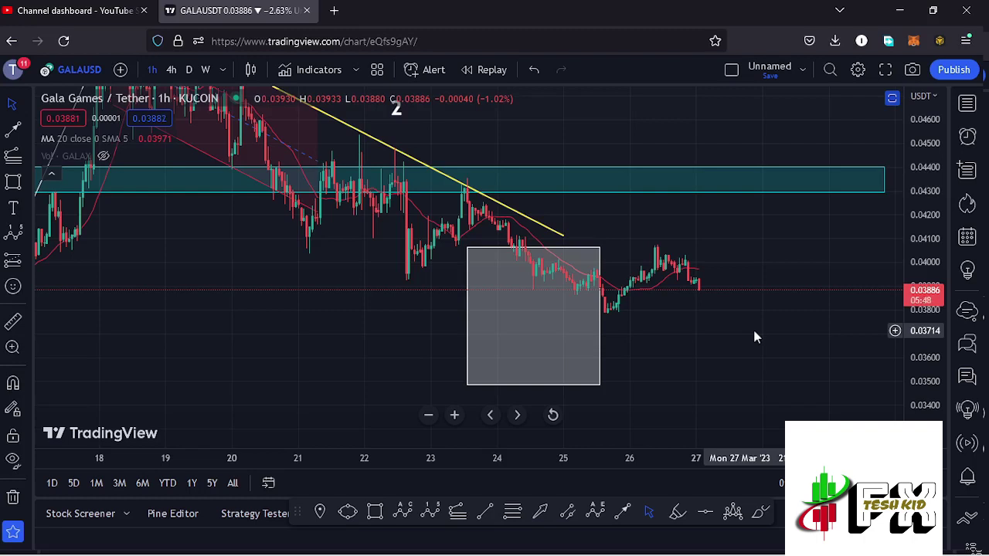
{"action": "left_click", "coordinate": [582, 389]}
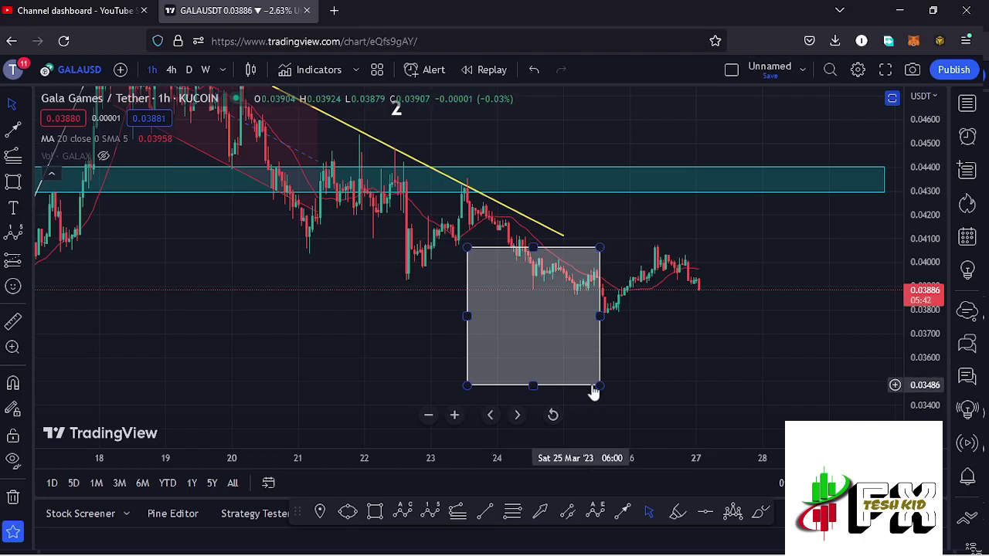
- Draw a yellow down-arrow from the latest candle near 0.0393 to the grey box's bottom
{"action": "left_click", "coordinate": [678, 355]}
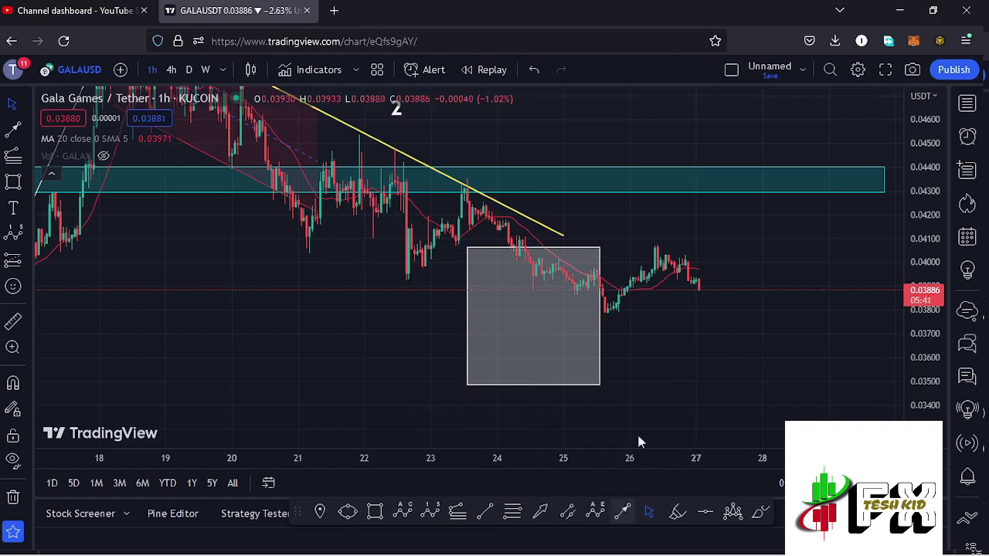
{"action": "left_click", "coordinate": [691, 282]}
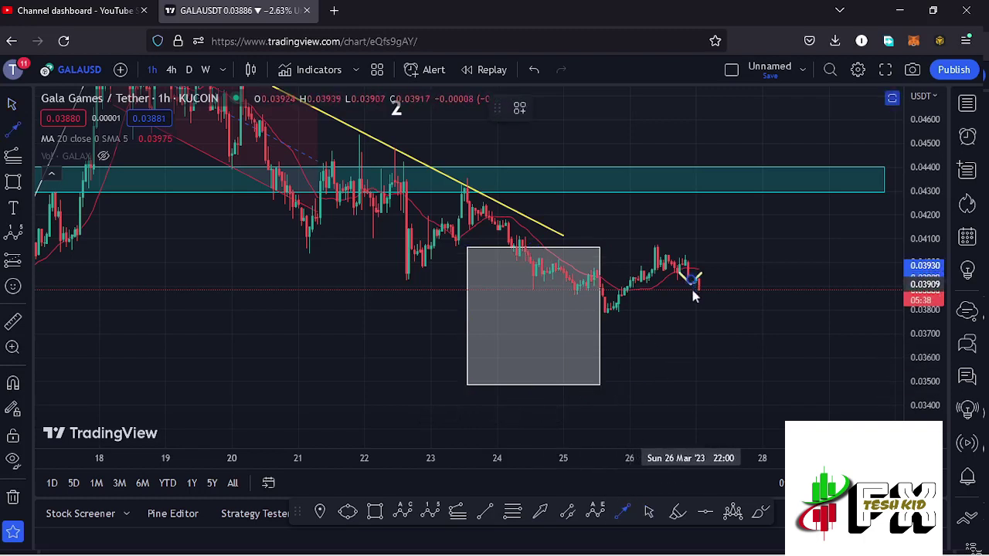
{"action": "left_click", "coordinate": [688, 381]}
- Widen the grey consolidation box over the latest candles and reframe the view
{"action": "left_click", "coordinate": [598, 331]}
{"action": "left_click_drag", "start_coordinate": [600, 316], "coordinate": [724, 327]}
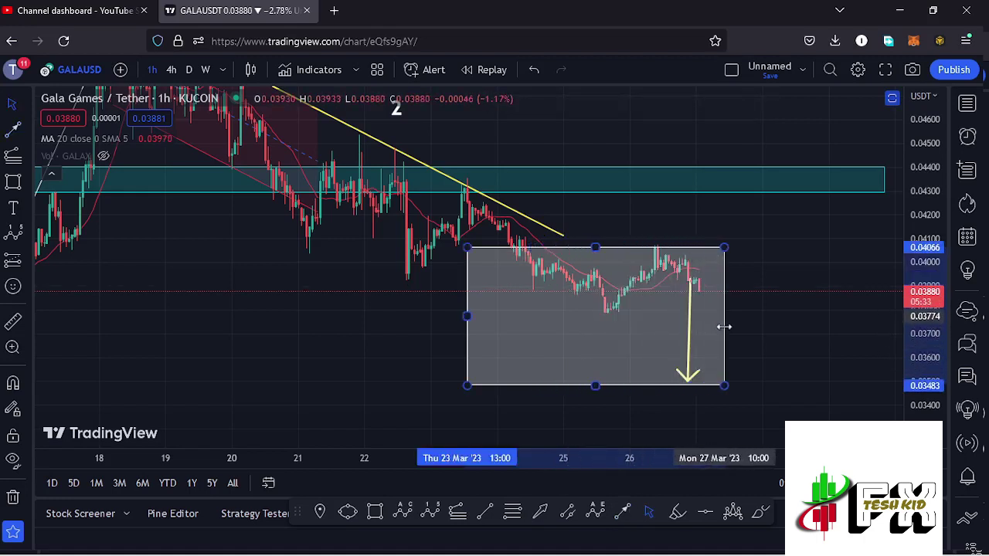
{"action": "left_click", "coordinate": [691, 383]}
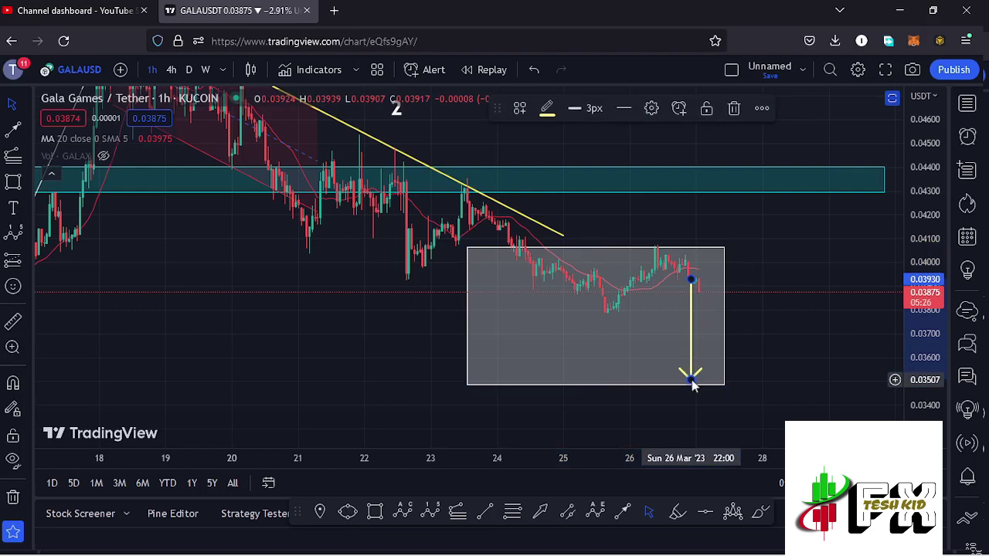
{"action": "left_click_drag", "start_coordinate": [791, 256], "coordinate": [739, 292]}
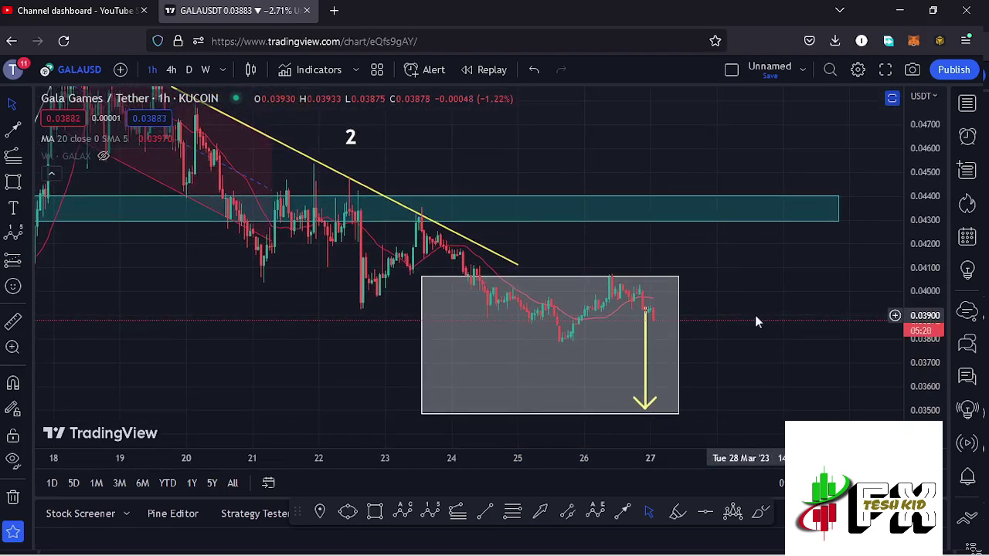
{"action": "left_click", "coordinate": [679, 327]}
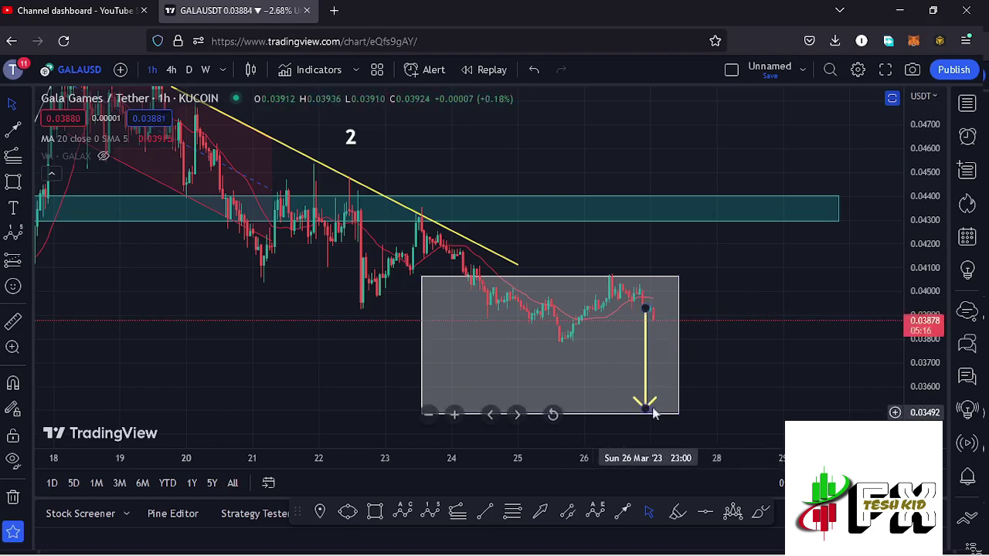
{"action": "left_click", "coordinate": [715, 331]}
{"action": "left_click_drag", "start_coordinate": [727, 273], "coordinate": [702, 322]}
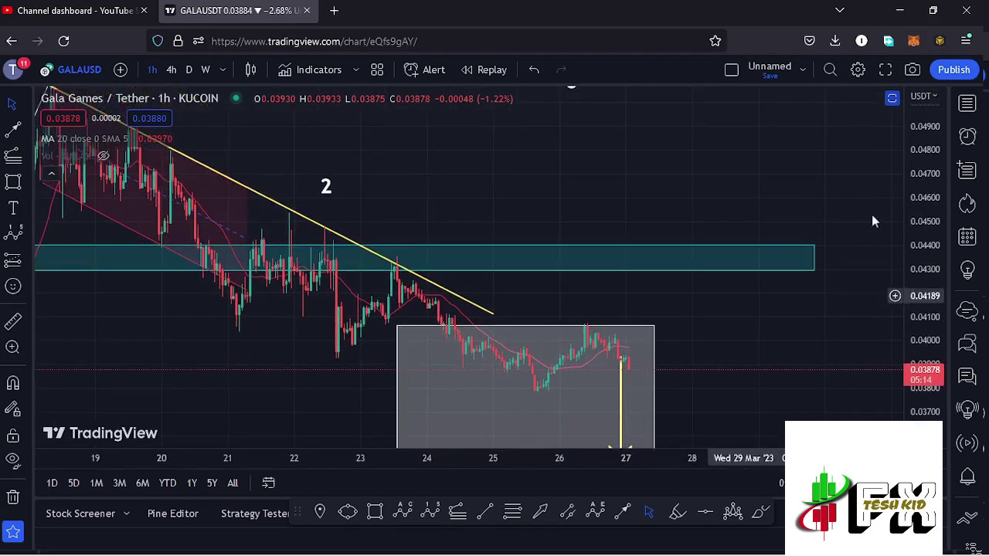
{"action": "left_click_drag", "start_coordinate": [931, 172], "coordinate": [763, 185]}
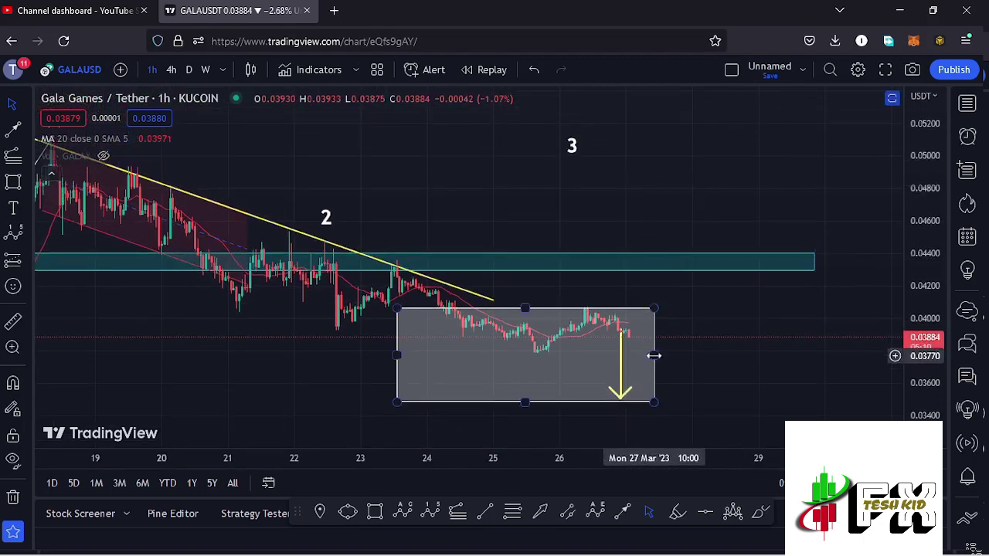
- Pull the grey box's right edge back to before the arrow
{"action": "left_click_drag", "start_coordinate": [653, 356], "coordinate": [596, 360]}
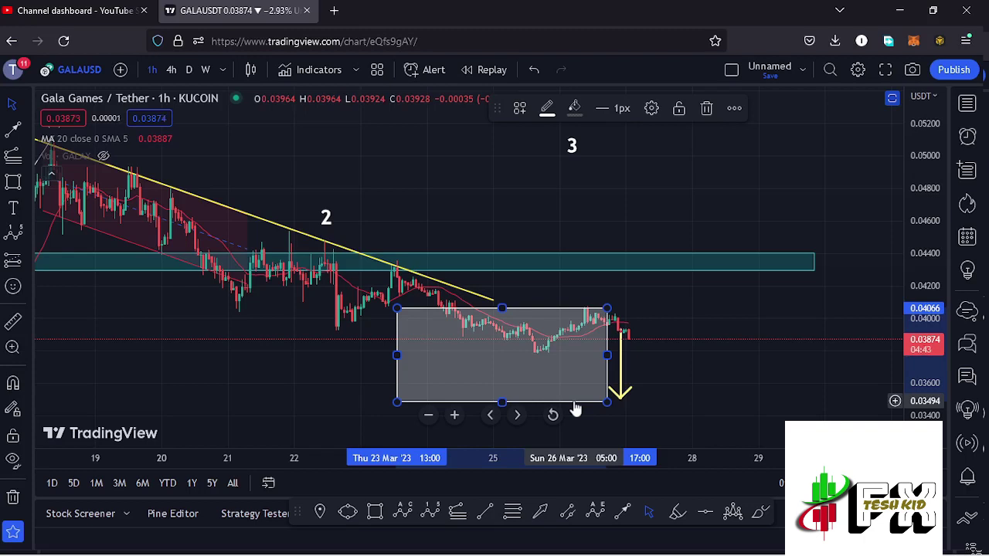
{"action": "left_click", "coordinate": [706, 374]}
{"action": "left_click_drag", "start_coordinate": [706, 360], "coordinate": [722, 311]}
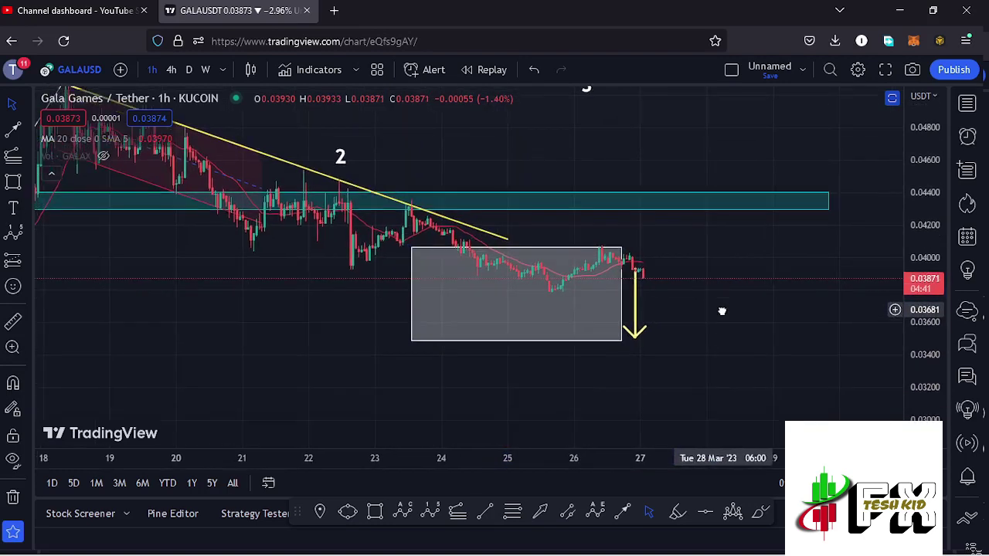
- Lower the down-arrow's target to about 0.033, then switch the chart to 4h
{"action": "left_click_drag", "start_coordinate": [635, 333], "coordinate": [636, 363]}
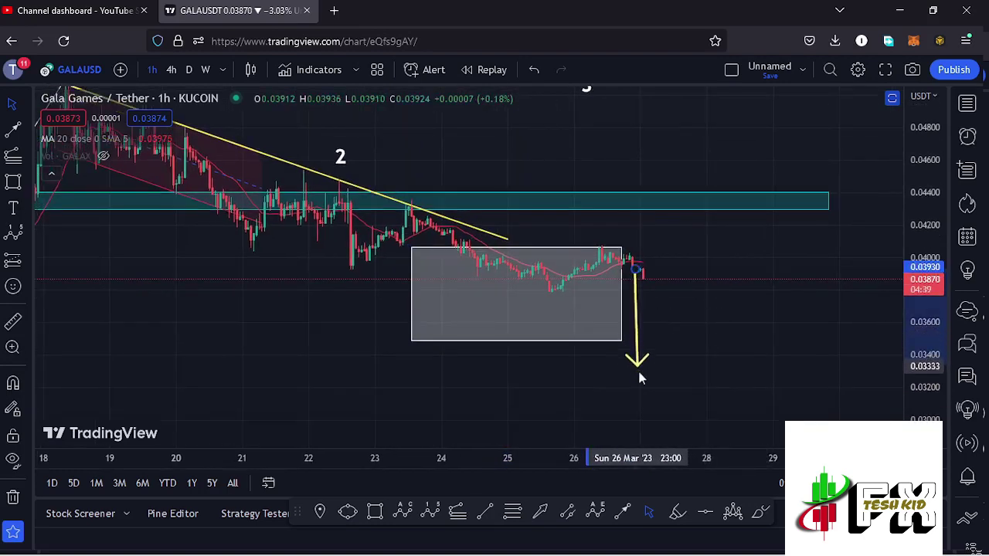
{"action": "scroll", "coordinate": [568, 371], "scroll_direction": "down", "scroll_amount": 5}
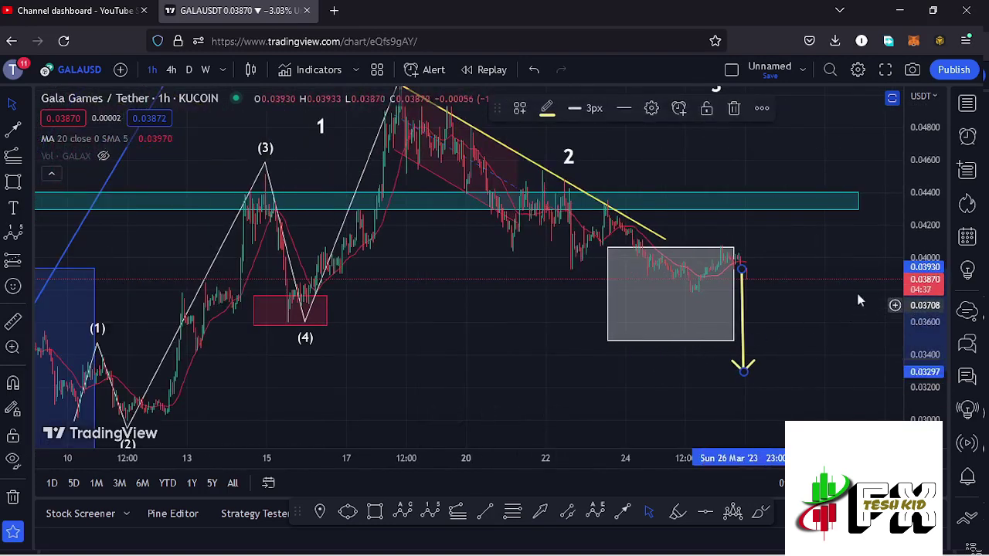
{"action": "left_click_drag", "start_coordinate": [916, 204], "coordinate": [916, 216]}
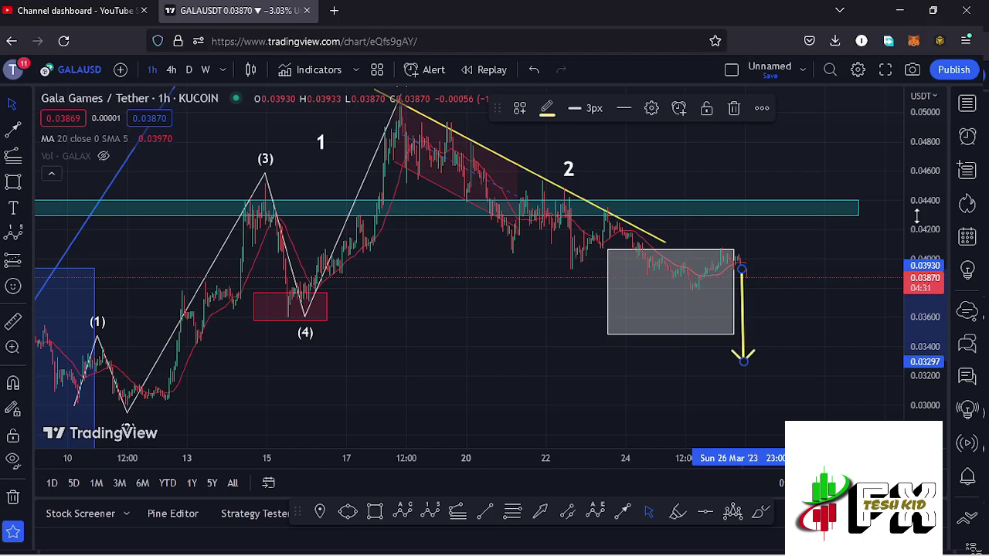
{"action": "scroll", "coordinate": [731, 271], "scroll_direction": "up", "scroll_amount": 3}
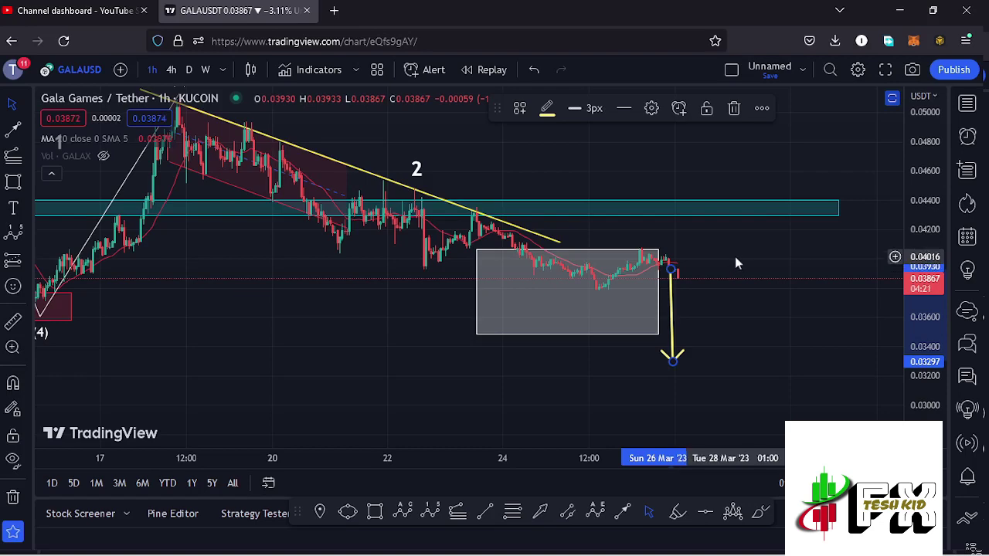
{"action": "left_click", "coordinate": [172, 71]}
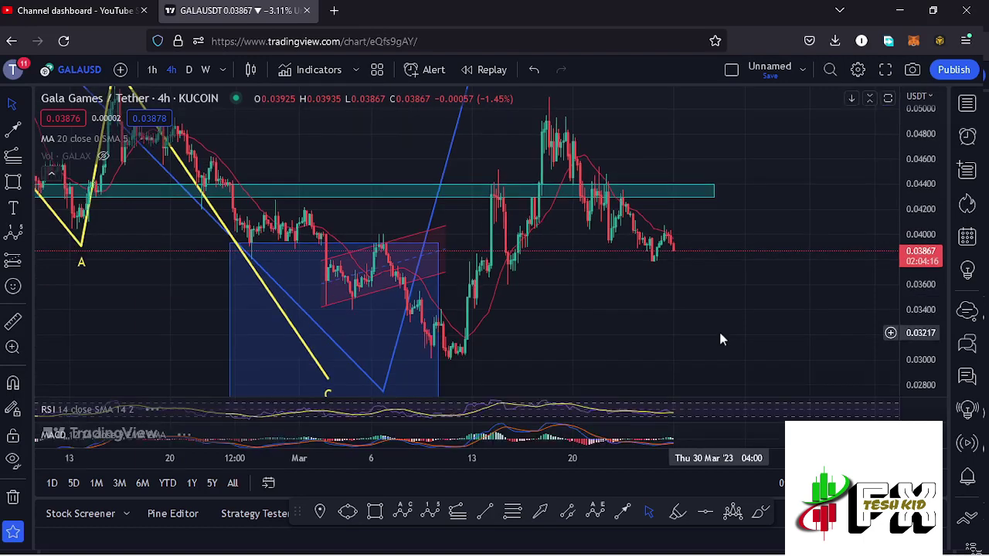
{"action": "left_click", "coordinate": [891, 410]}
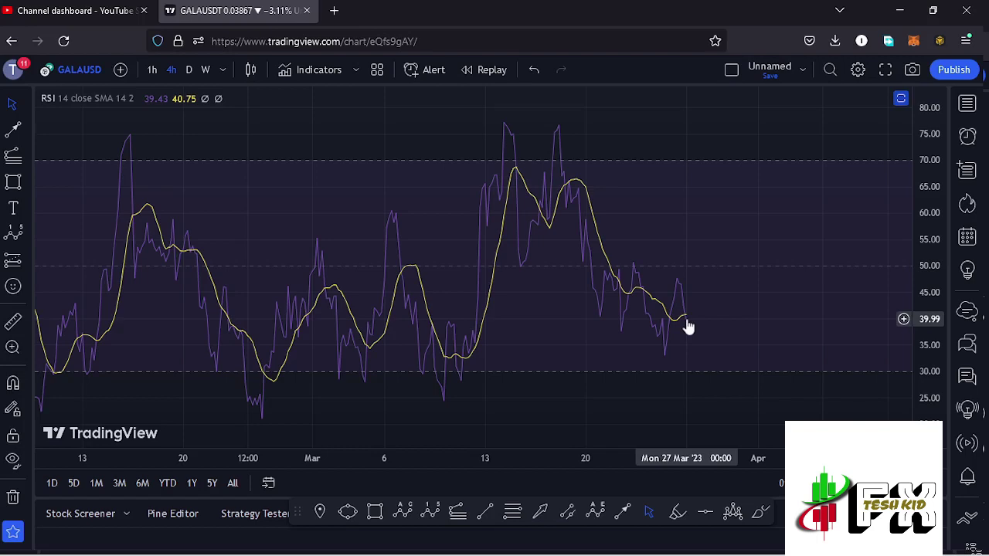
{"action": "left_click", "coordinate": [902, 99]}
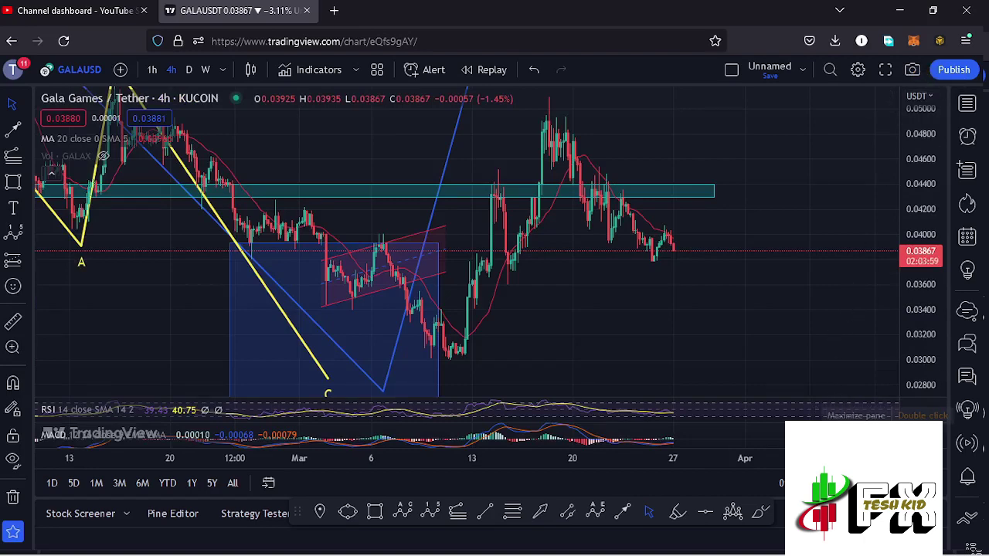
{"action": "left_click", "coordinate": [889, 426]}
{"action": "scroll", "coordinate": [683, 421], "scroll_direction": "up", "scroll_amount": 4}
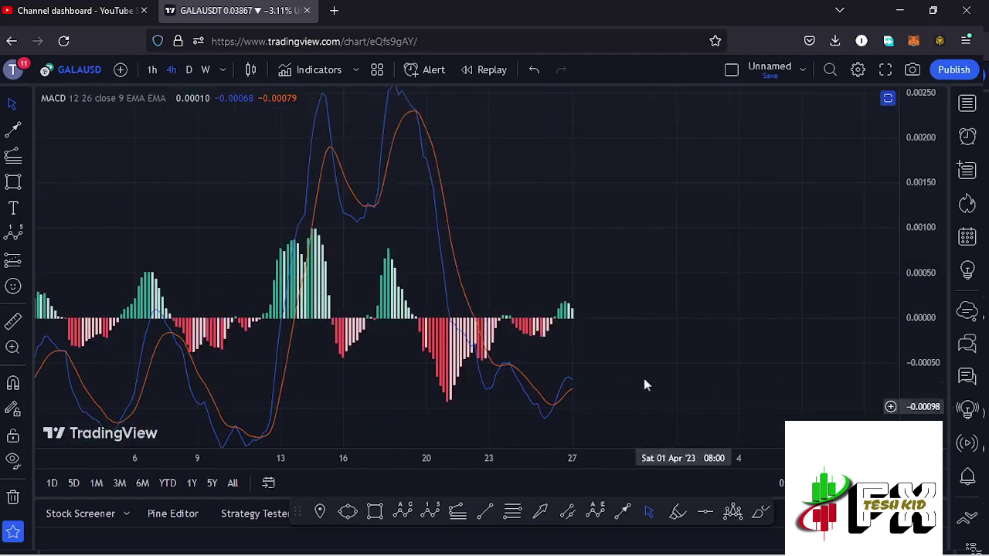
{"action": "left_click_drag", "start_coordinate": [583, 367], "coordinate": [679, 383]}
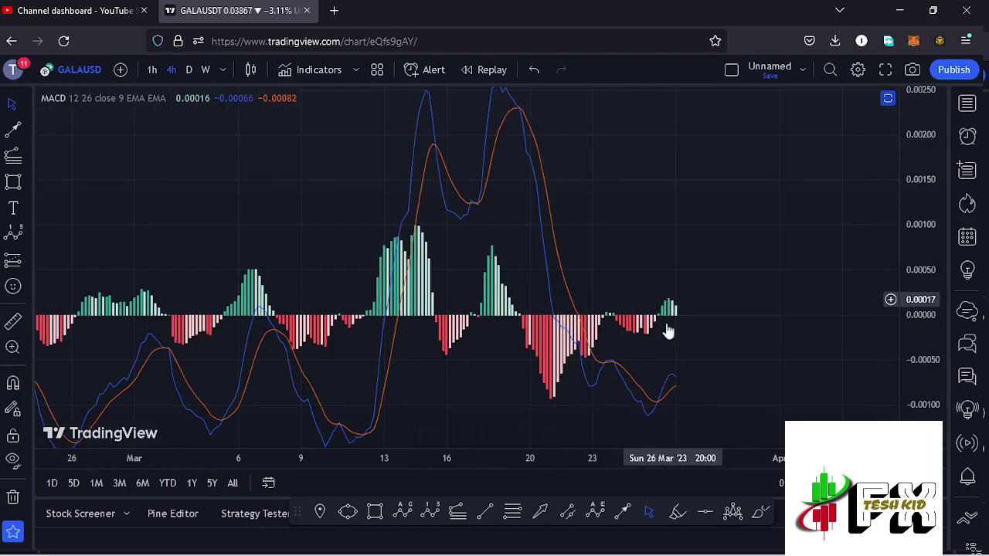
{"action": "scroll", "coordinate": [653, 355], "scroll_direction": "up", "scroll_amount": 1}
{"action": "scroll", "coordinate": [648, 364], "scroll_direction": "up", "scroll_amount": 1}
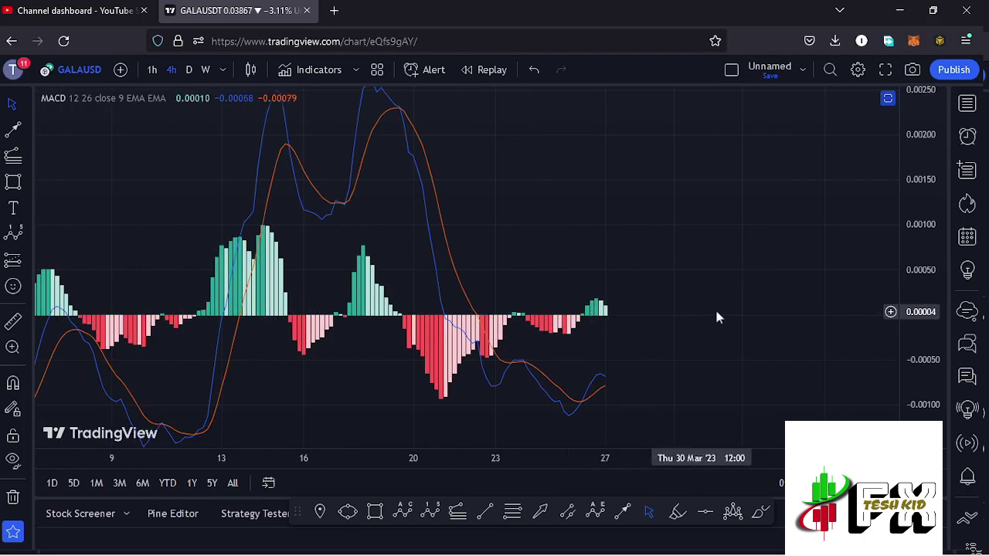
{"action": "double_click", "coordinate": [695, 283]}
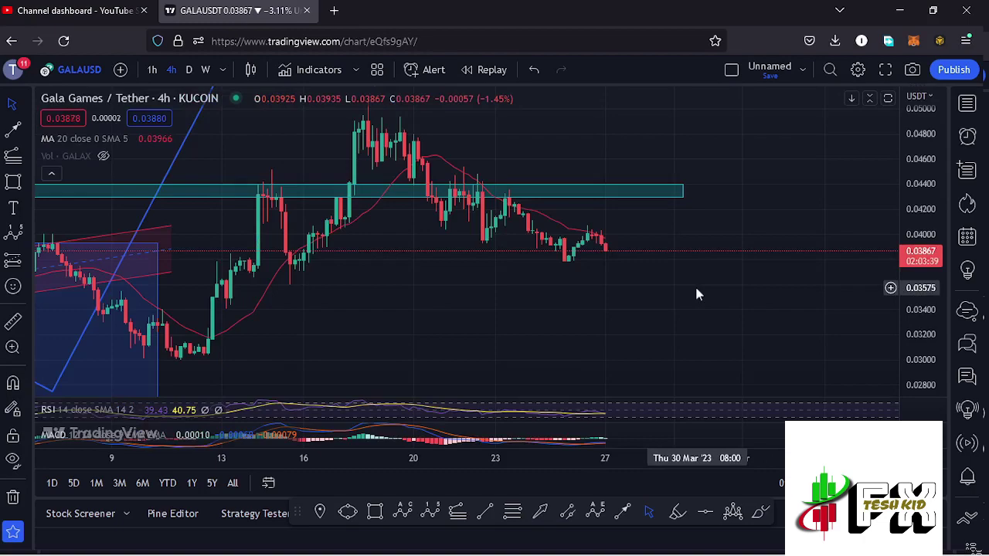